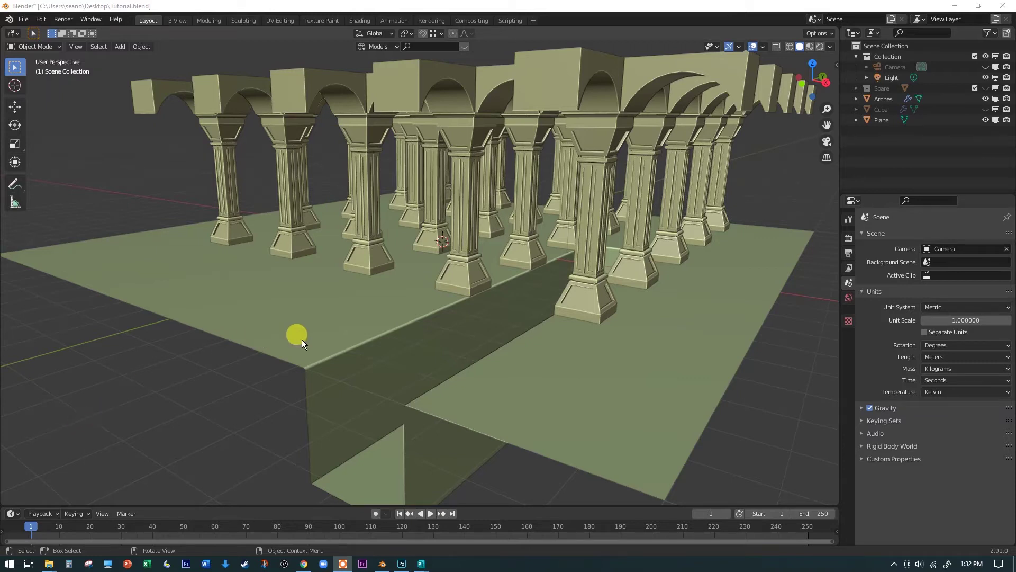
Unhide the Cube staircase object beside the platform and inspect it from several angles.
left_click(221, 370)
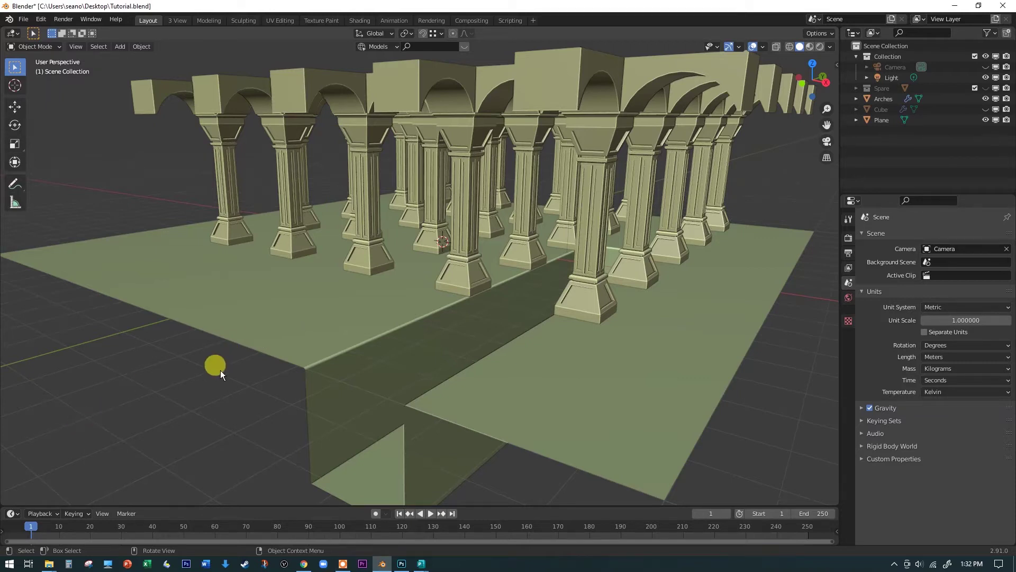
middle_click_drag(220, 370, 348, 325, "shift")
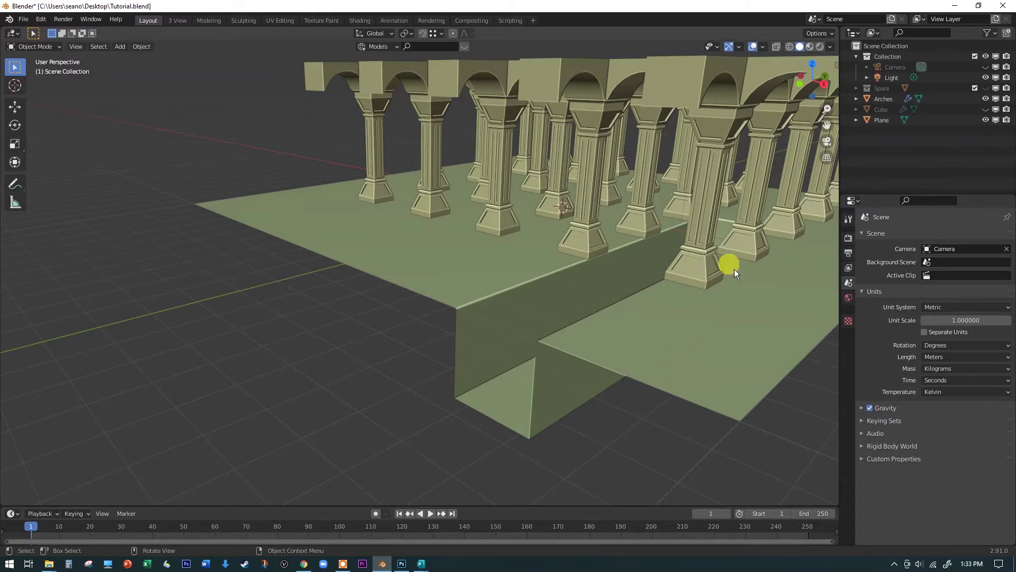
left_click(986, 109)
scroll(293, 289, "up", 5)
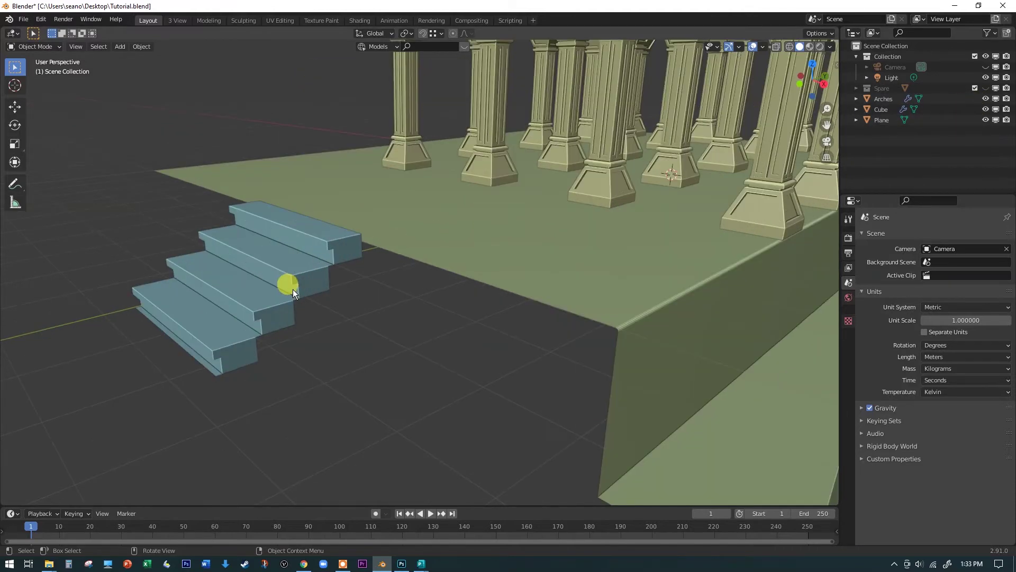
scroll(306, 304, "down", 3)
middle_click_drag(361, 310, 433, 311)
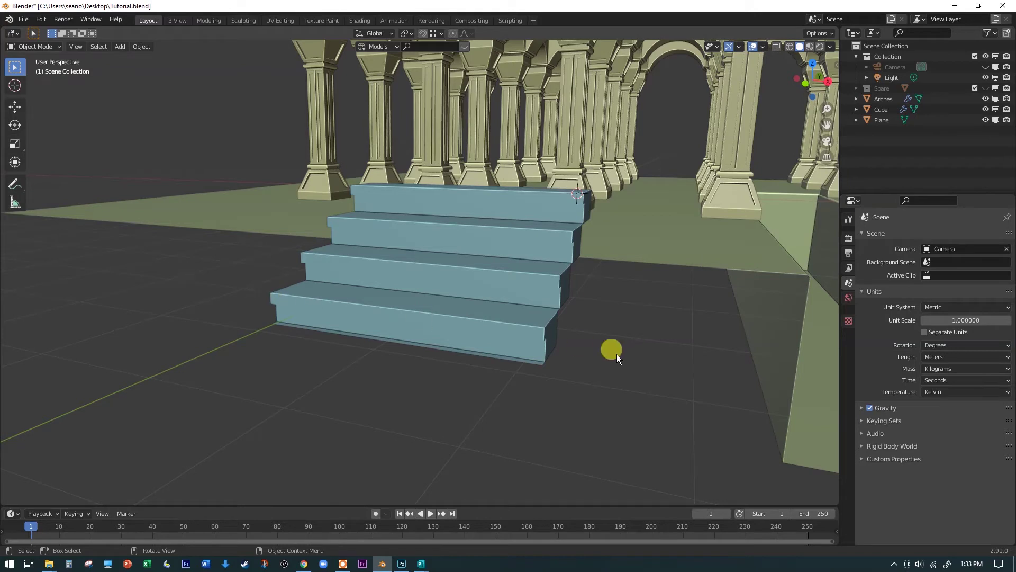
middle_click_drag(557, 338, 549, 363)
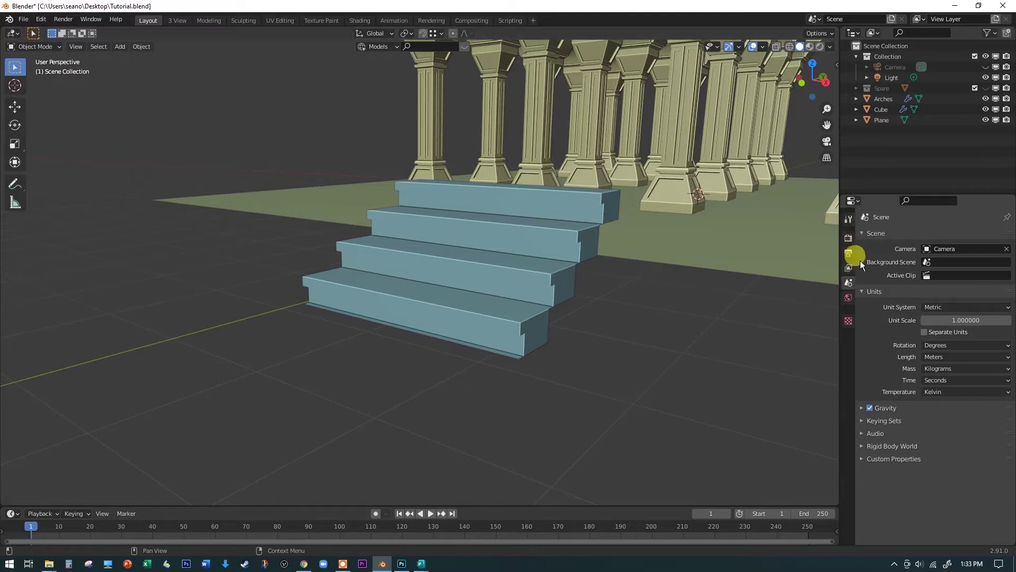
Select the staircase and examine its Array modifier settings and the stepped profile of a single stair.
left_click(496, 264)
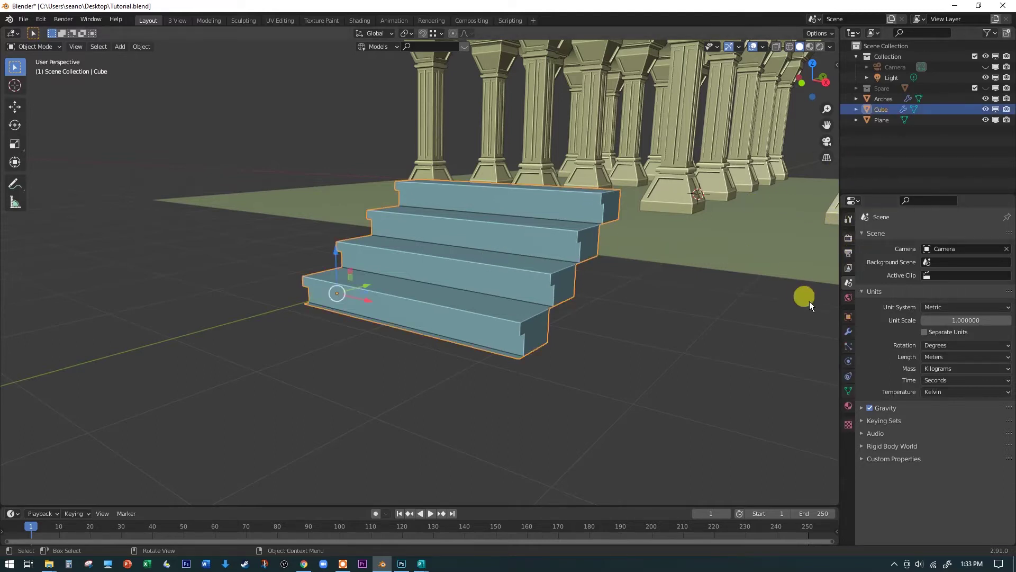
left_click(849, 330)
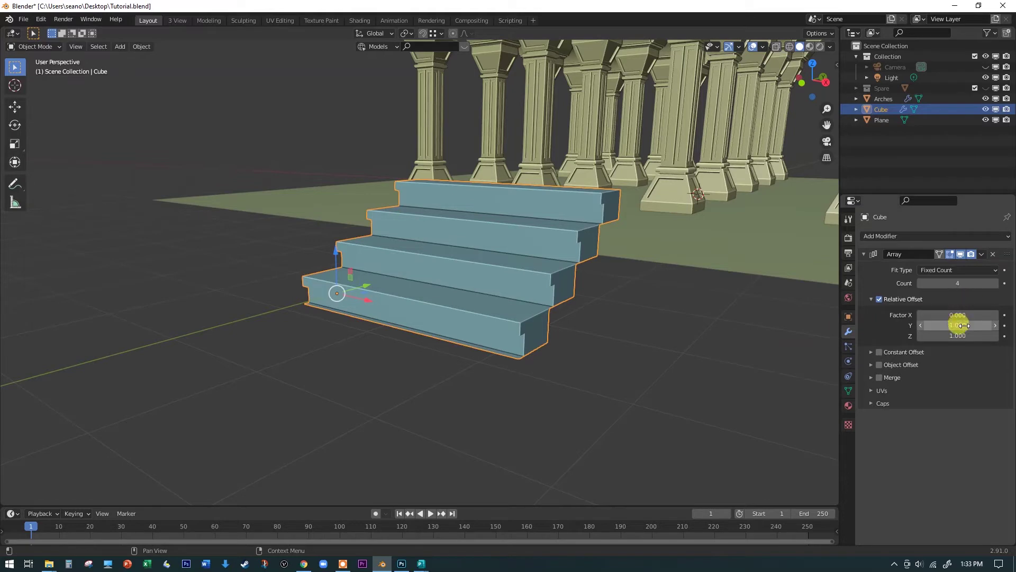
middle_click_drag(585, 306, 454, 393)
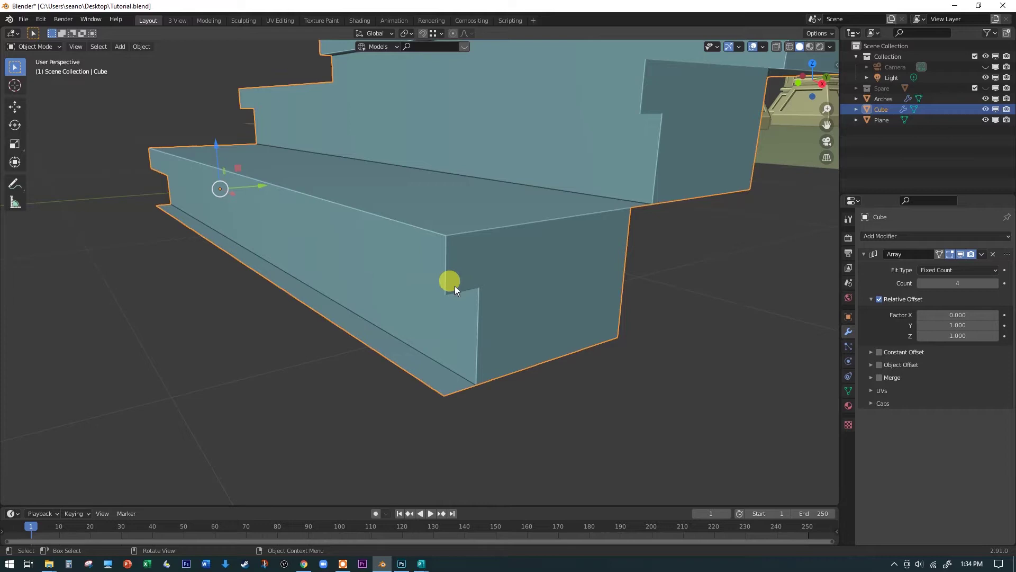
middle_click_drag(629, 206, 811, 243, "ctrl")
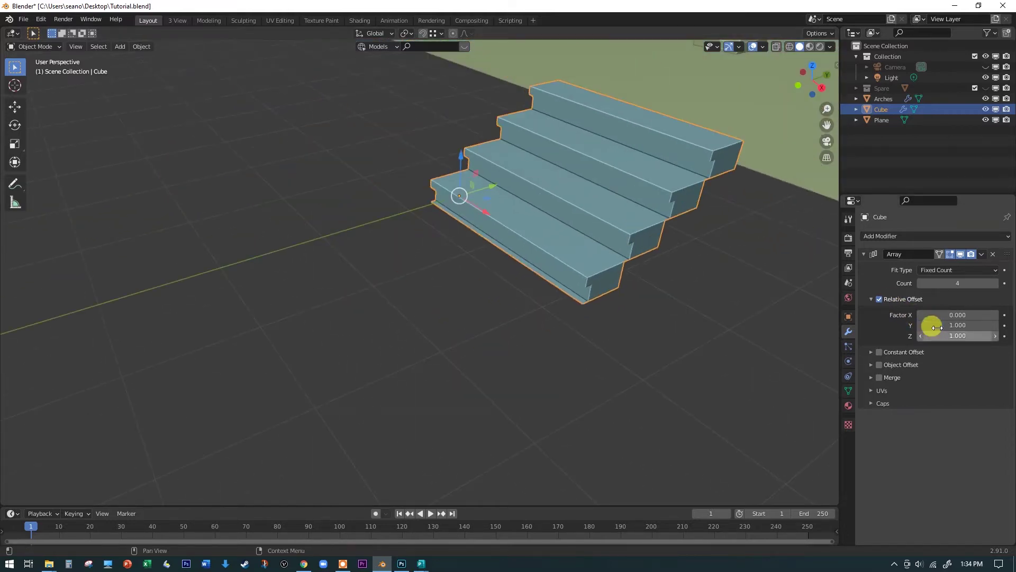
Try a much longer staircase by raising its Array count to 120.
left_click(1000, 286)
left_click(1000, 286)
left_click(1000, 286)
left_click(1000, 286)
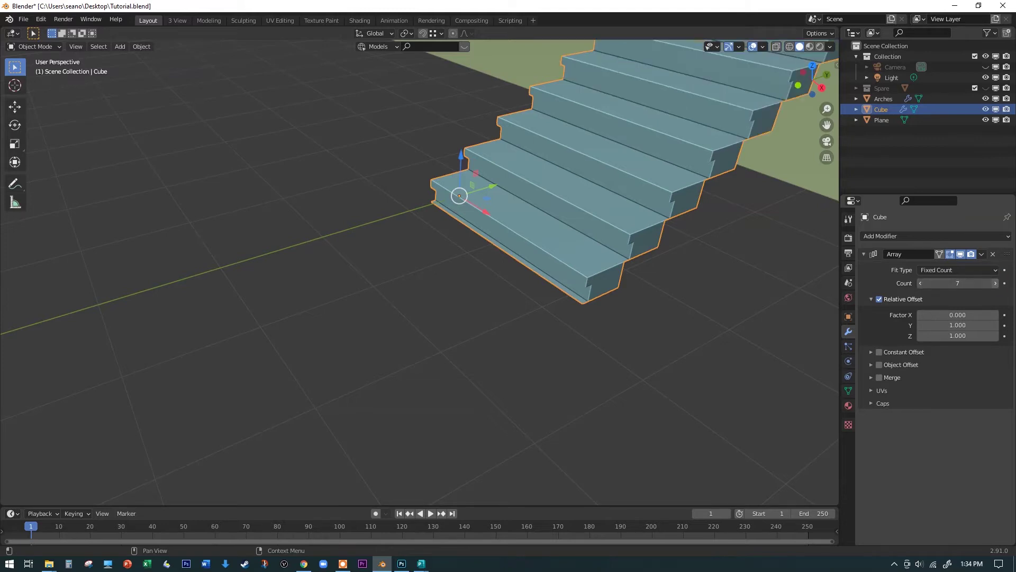
double_click(914, 286)
type("100")
key("Return")
left_click_drag(958, 283, 985, 283)
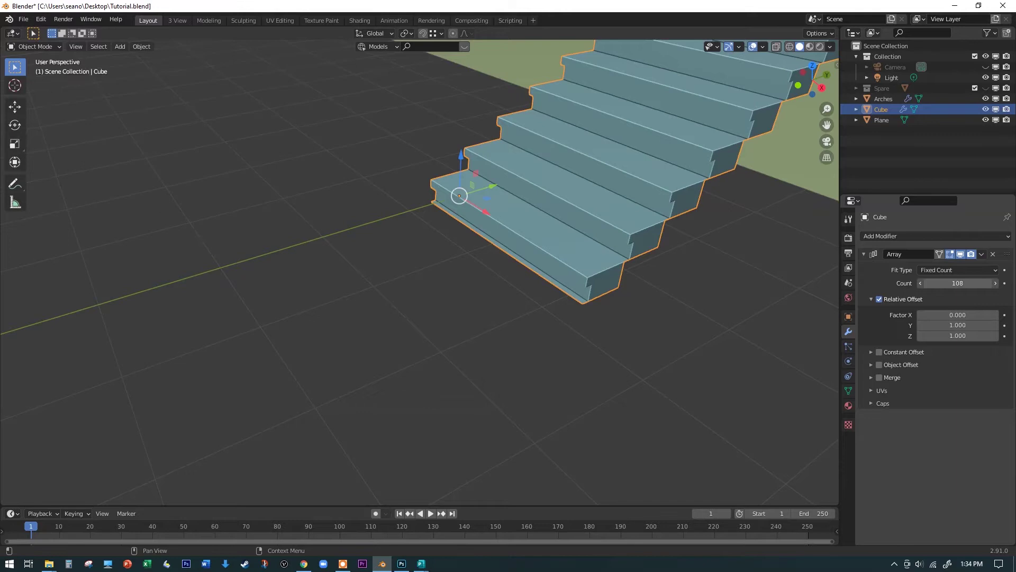
scroll(695, 318, "down", 10)
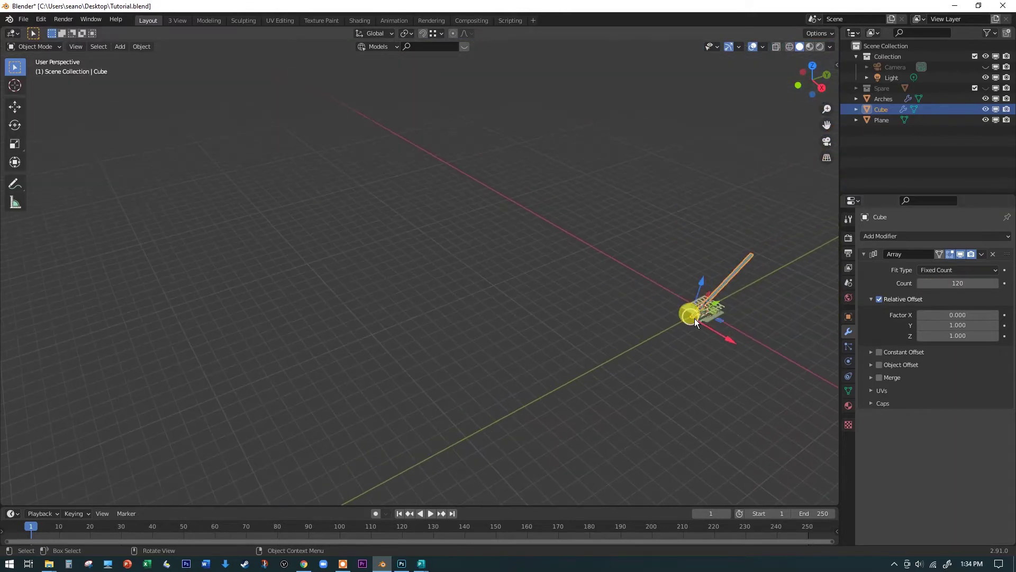
scroll(752, 270, "up", 5)
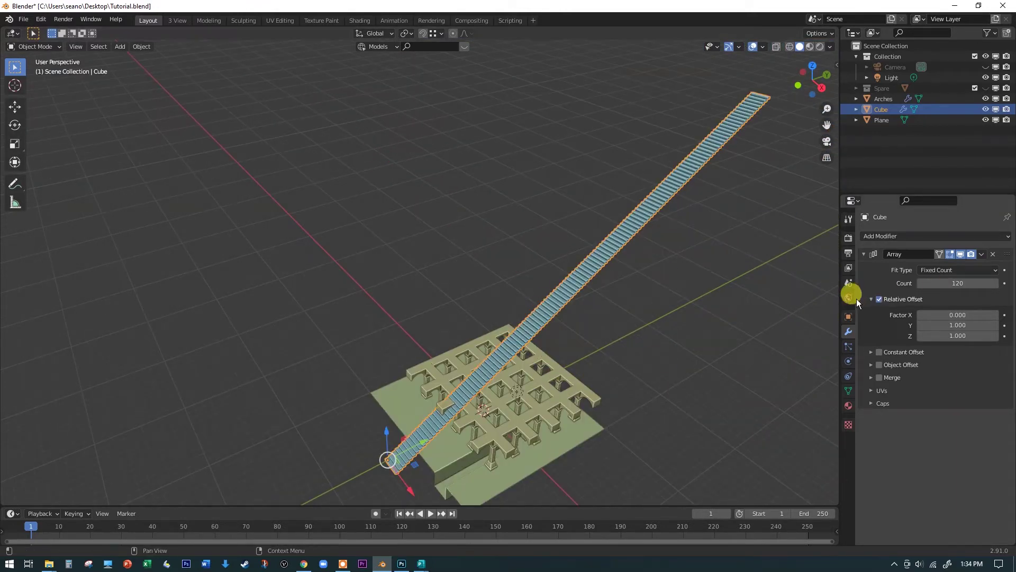
Set the staircase's Array count to 4.
left_click(926, 283)
type("4")
key("Return")
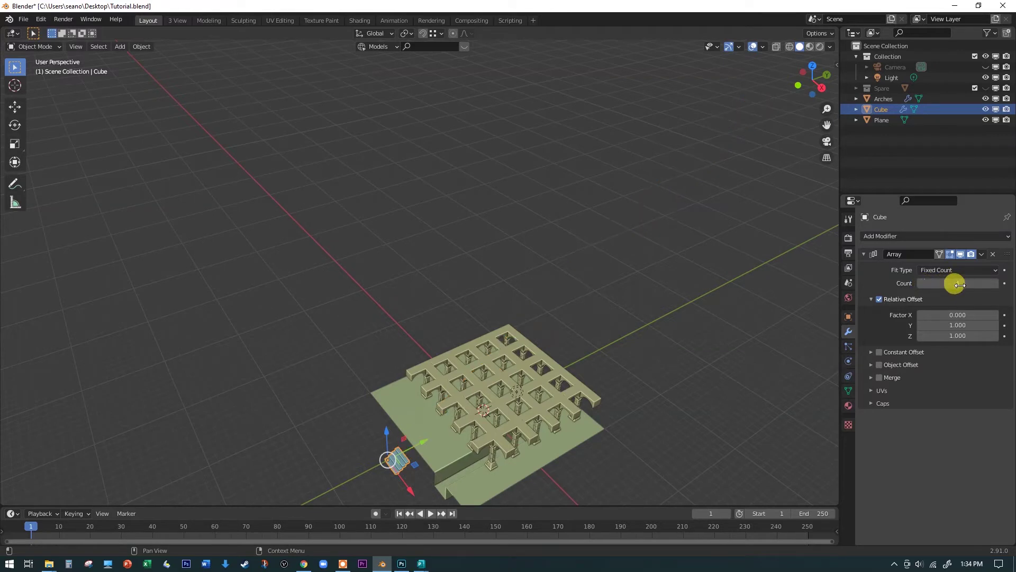
scroll(505, 378, "up", 3)
middle_click_drag(505, 378, 481, 402)
scroll(444, 381, "up", 6)
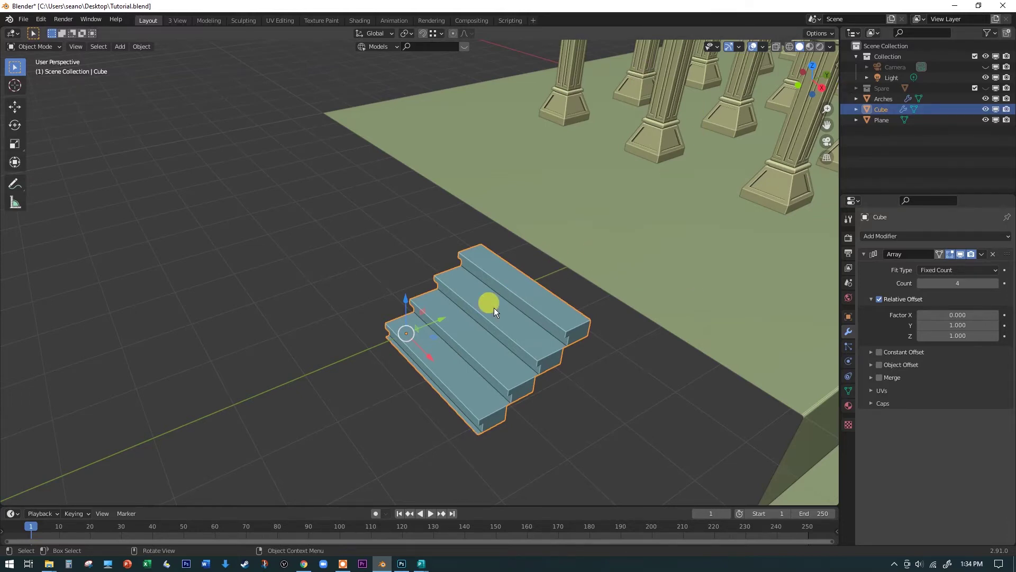
Hide the Cube staircase object so only the arches and the platform remain in view.
scroll(494, 307, "down", 2)
left_click(986, 109)
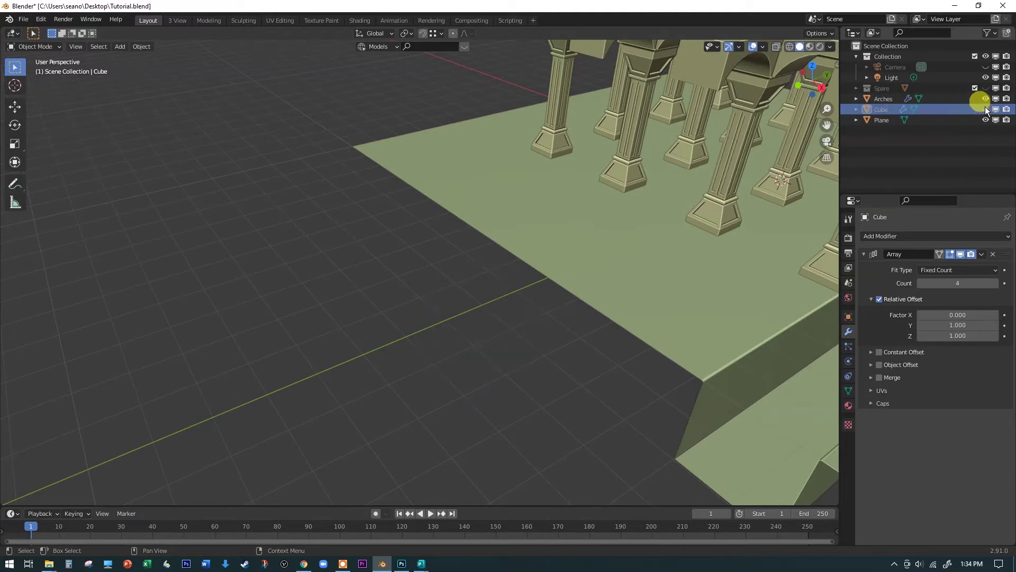
scroll(694, 229, "down", 2)
scroll(519, 261, "up", 2)
middle_click_drag(519, 260, 394, 260, "shift")
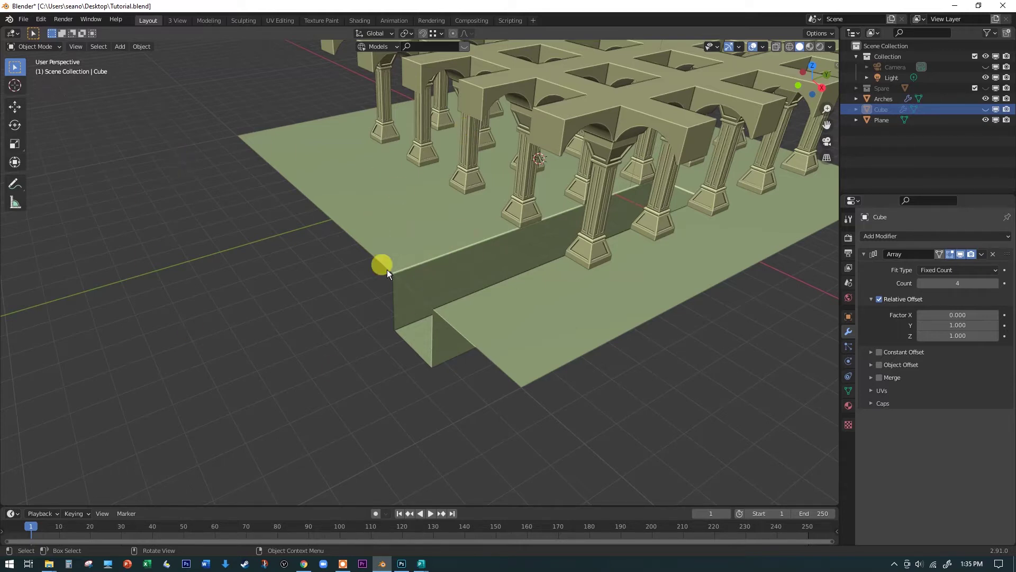
scroll(339, 291, "down", 4)
middle_click_drag(358, 291, 397, 290)
scroll(420, 159, "up", 8)
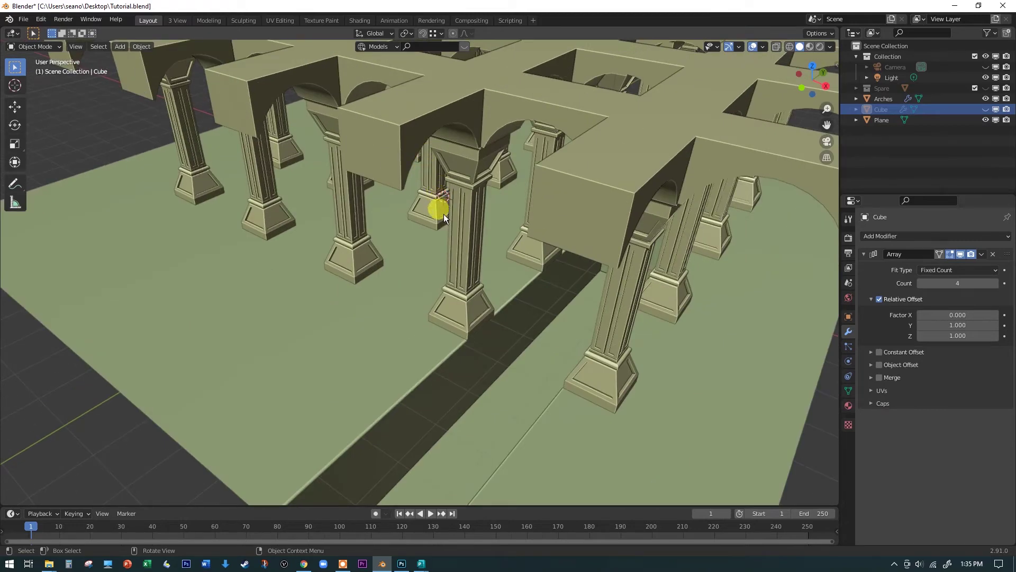
scroll(444, 214, "down", 5)
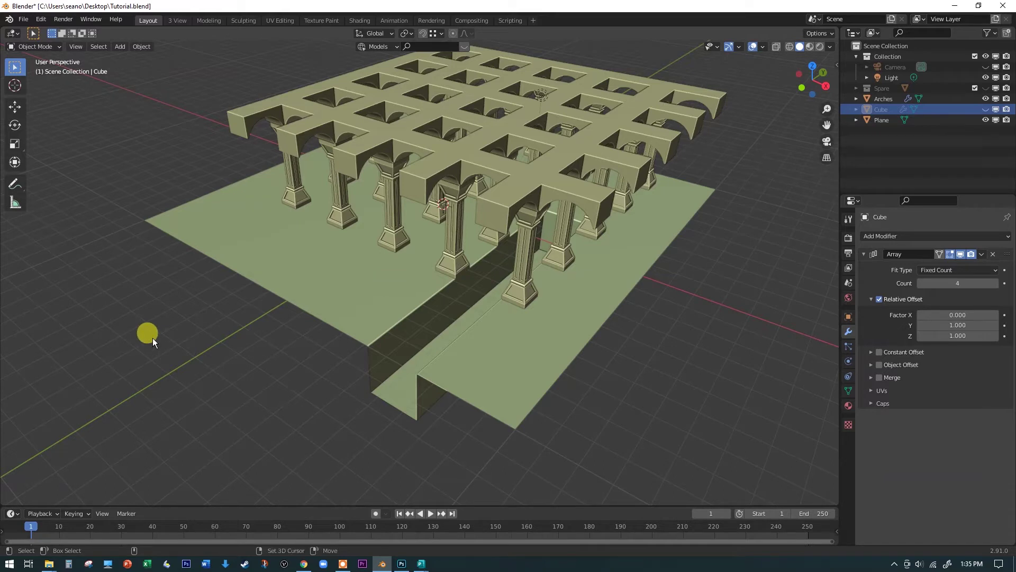
Add a 2 m mesh cube at the origin and move it up 1 m along Z so its base rests on the floor.
key("shift+a")
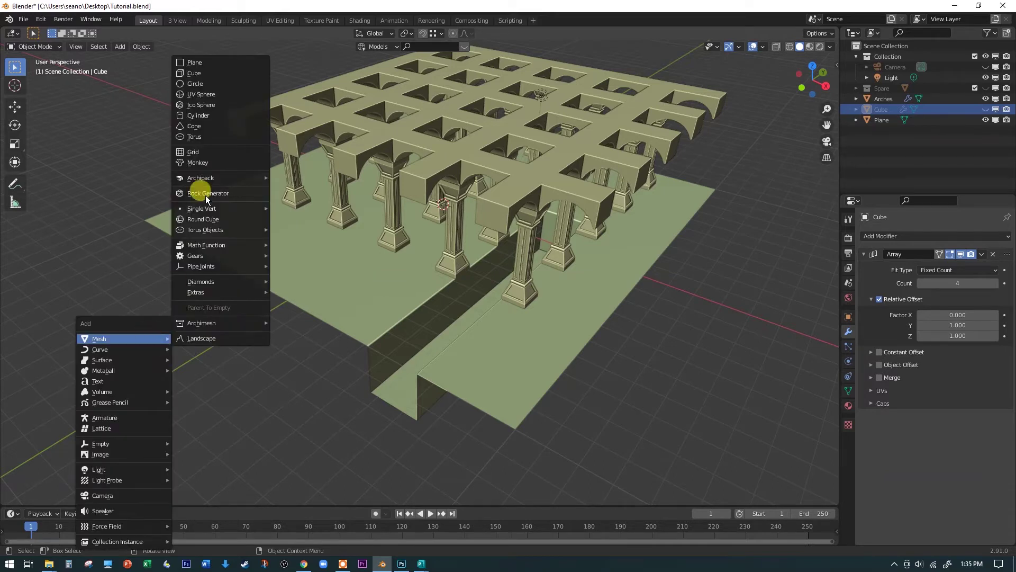
left_click(223, 72)
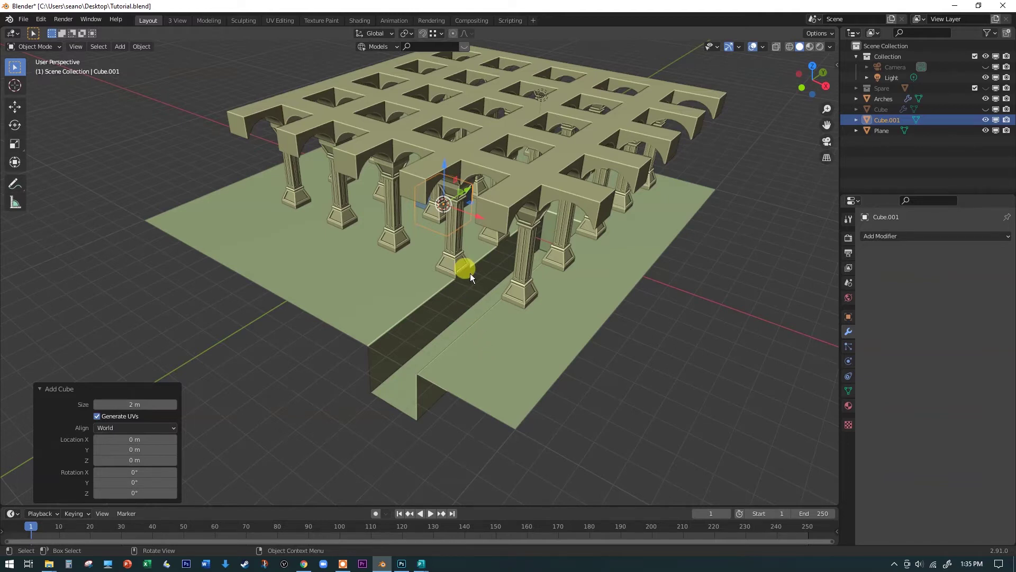
key("g")
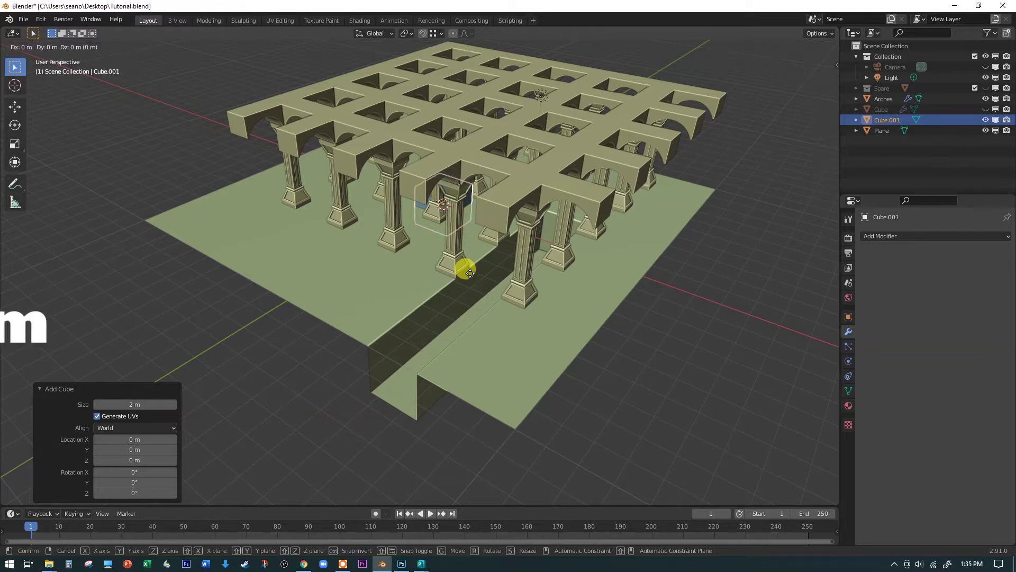
key("z")
key("1")
key("Return")
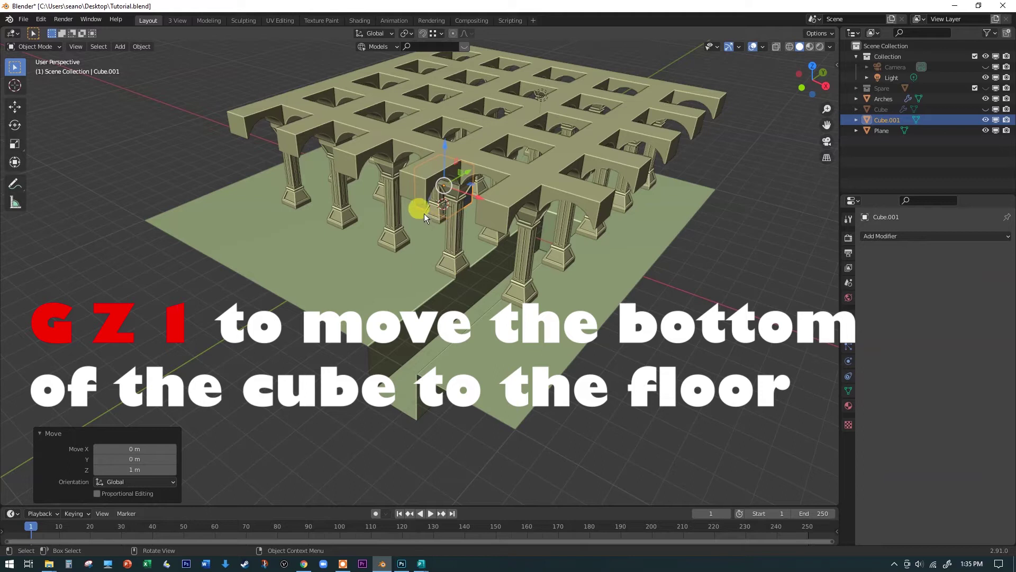
Move the new cube about -10.1 m along the Y axis to the edge of the platform.
key("g")
key("z")
key("y")
left_click(336, 309)
middle_click_drag(336, 310, 298, 307)
scroll(322, 333, "up", 5)
scroll(329, 230, "down", 4)
middle_click_drag(328, 231, 390, 240)
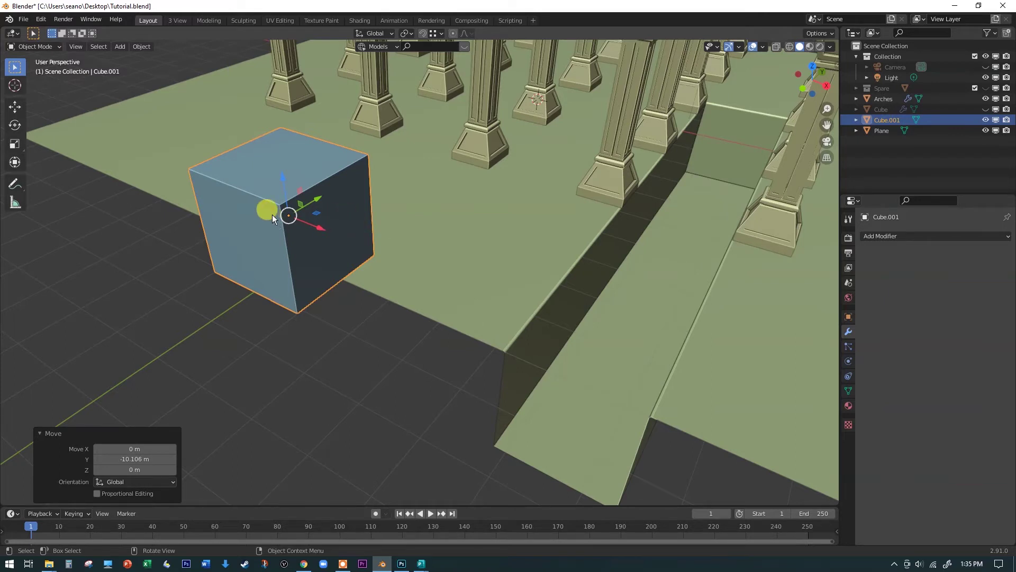
Bevel the cube's upper outer edge, the one facing away from the columns, with a width of about 1.73 m.
key("Tab")
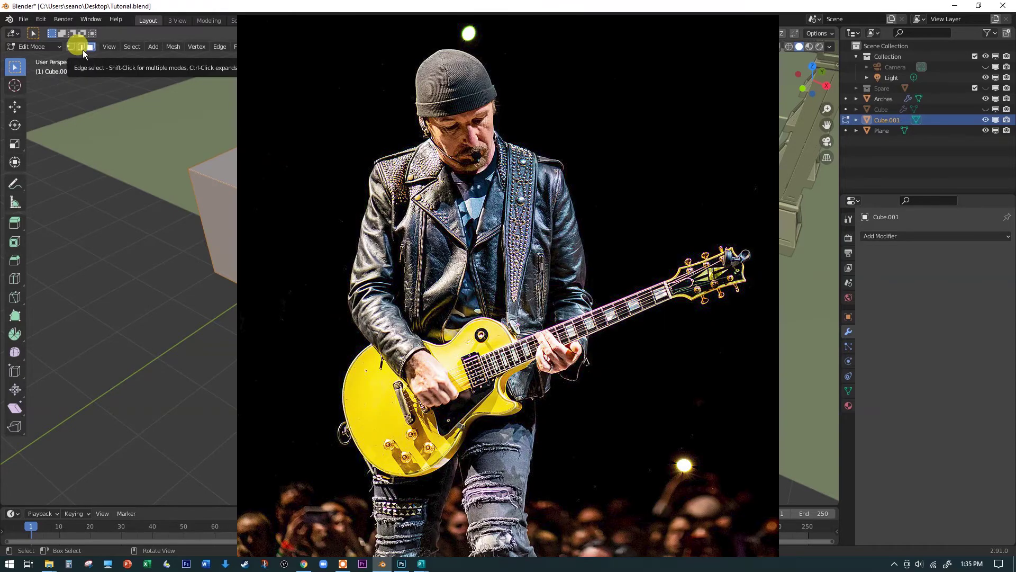
left_click(82, 47)
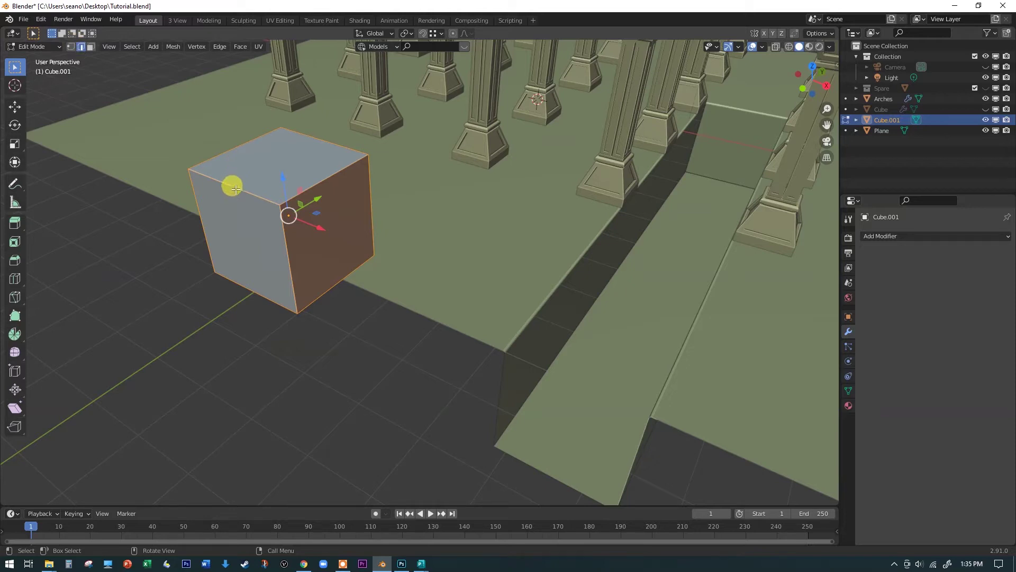
left_click(235, 190)
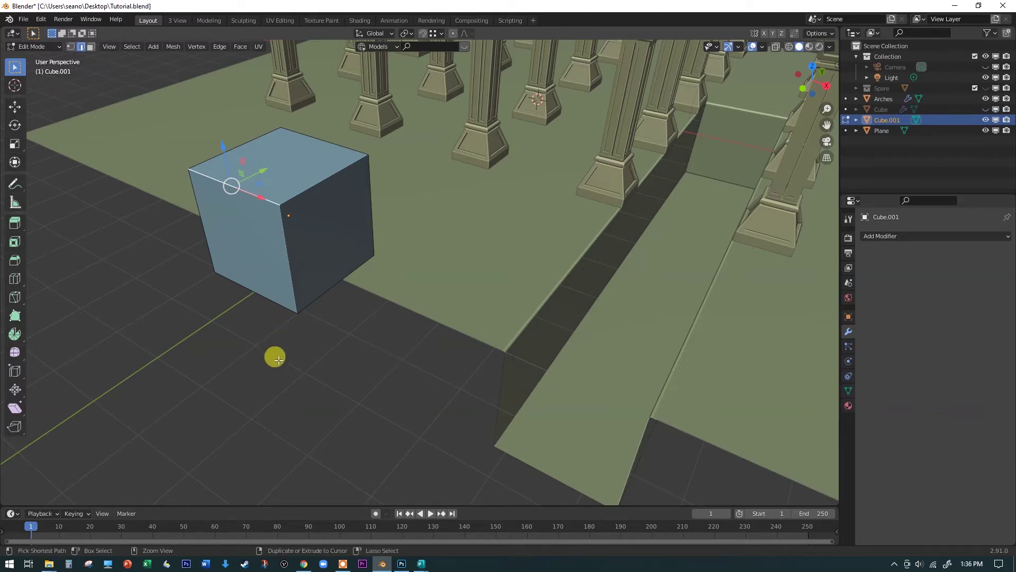
key("ctrl+b")
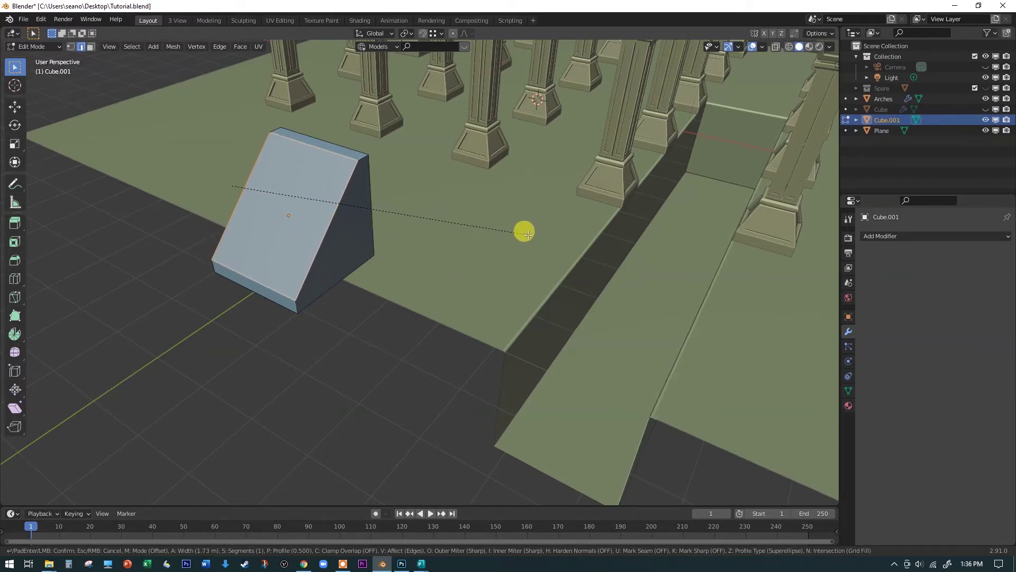
left_click(528, 235)
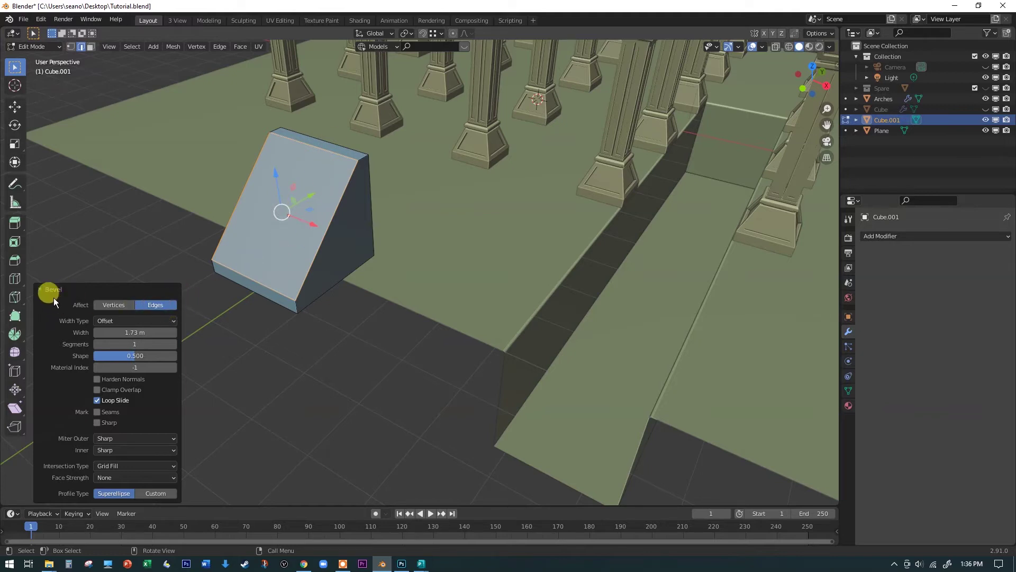
Give the bevel a custom profile using the Steps preset and set its segments to 16.
left_click(42, 289)
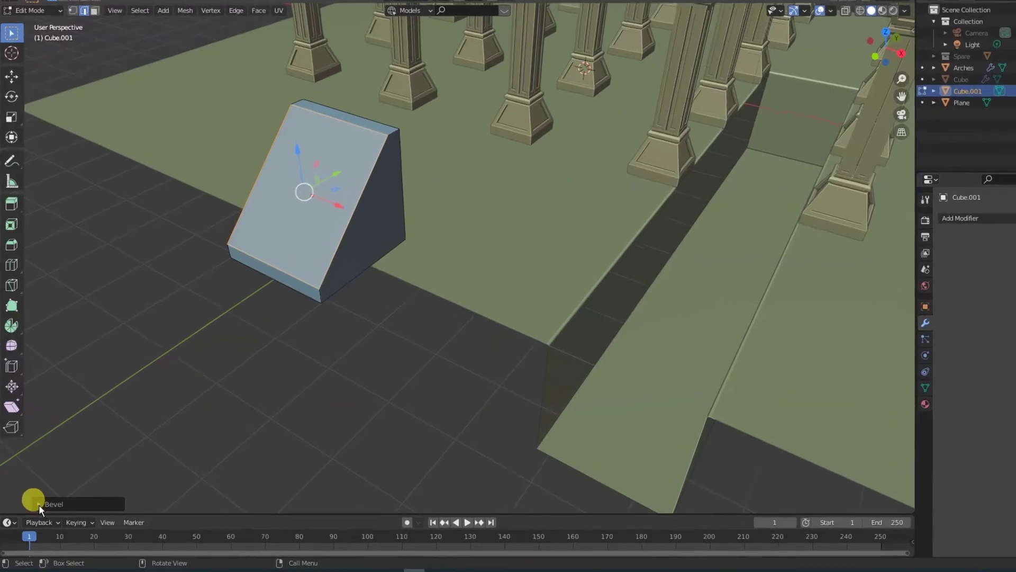
left_click(41, 497)
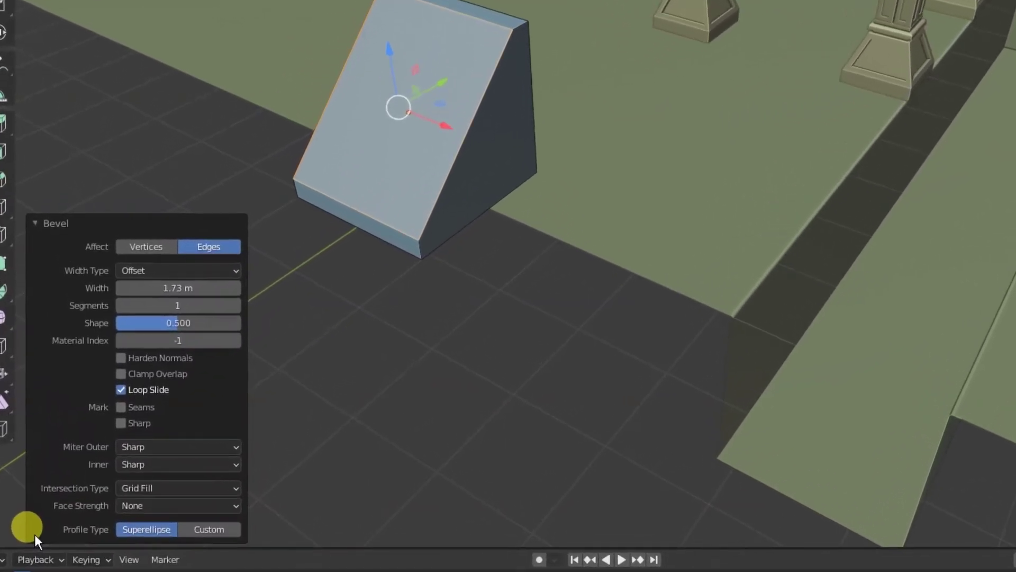
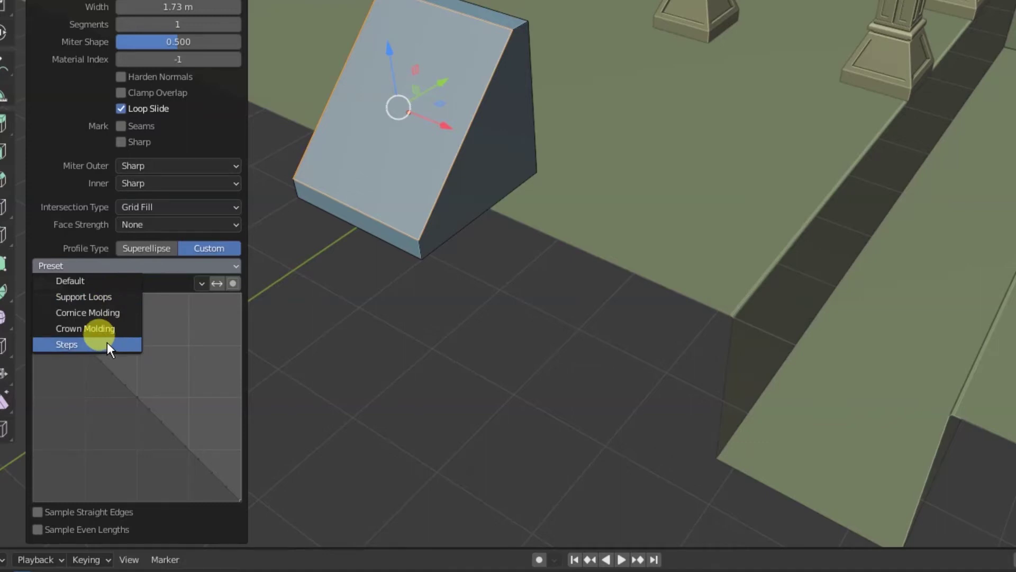
left_click(107, 344)
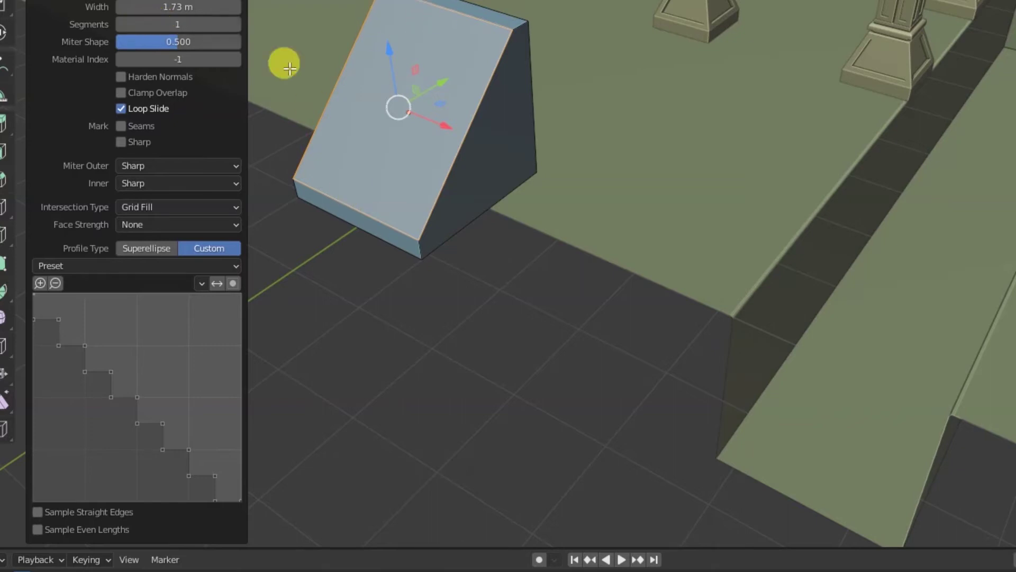
left_click(212, 24)
type("16")
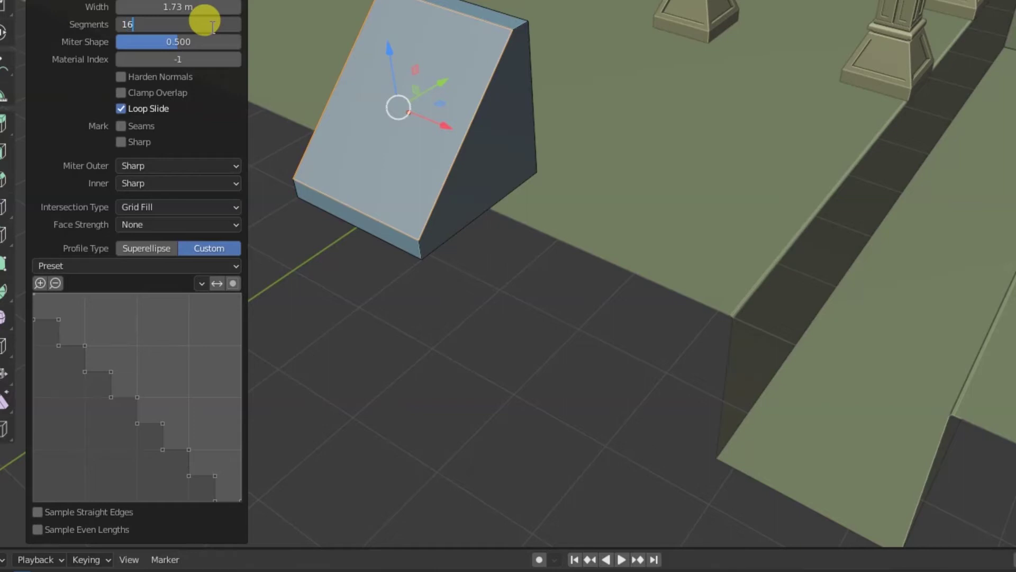
key("Return")
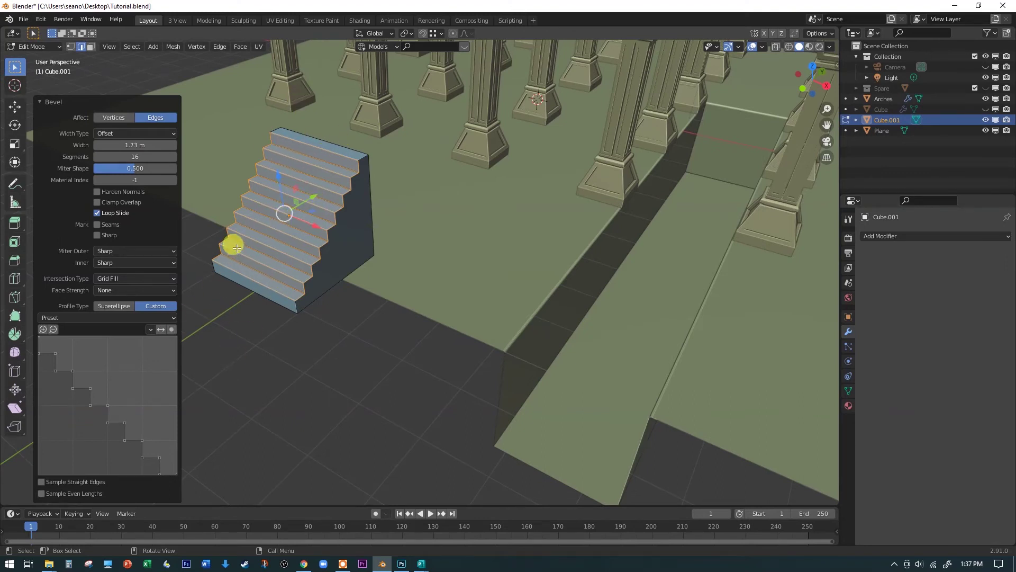
left_click(173, 317)
left_click(93, 365)
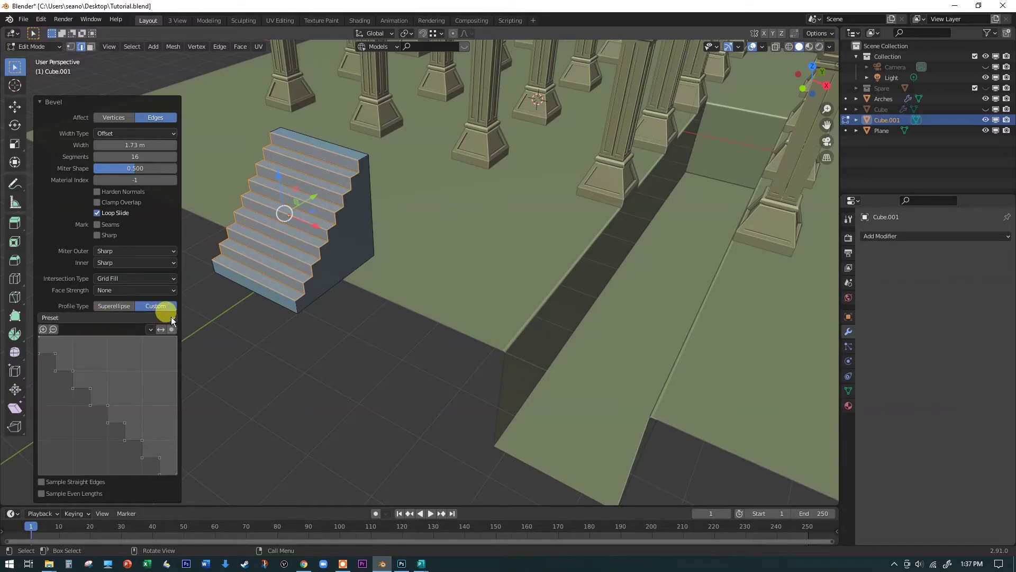
left_click(67, 319)
left_click(65, 378)
left_click(61, 320)
left_click(62, 373)
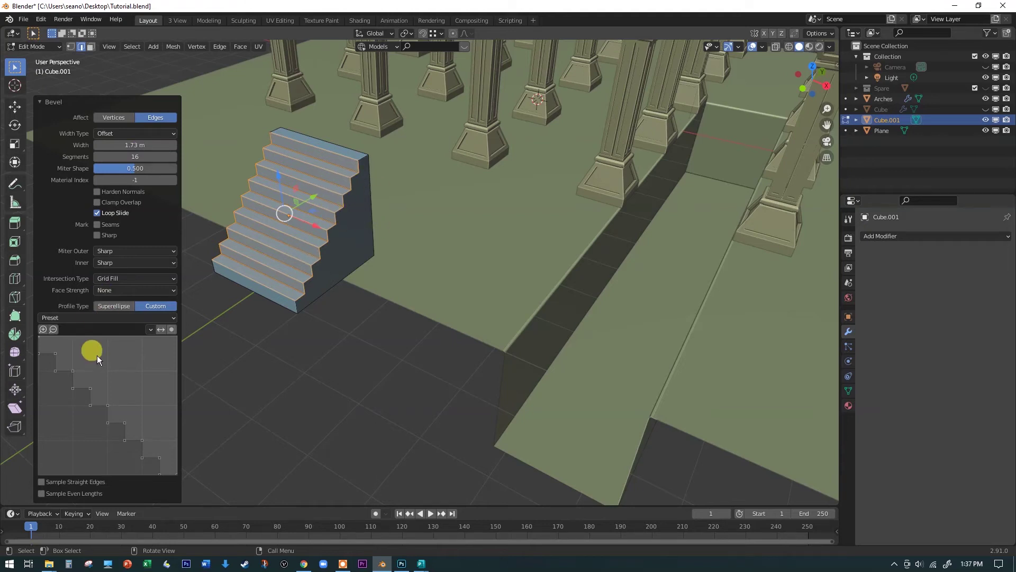
Scale the entire staircase mesh by about 1.62 along the Y axis to deepen its treads, and return to Object Mode.
middle_click_drag(274, 162, 327, 194)
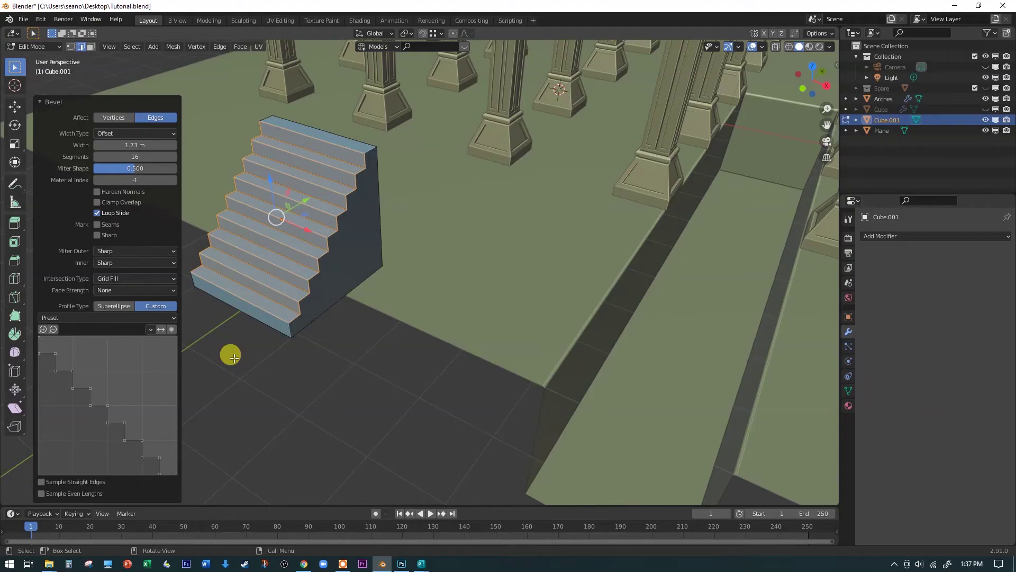
left_click(234, 358)
middle_click_drag(325, 234, 376, 259)
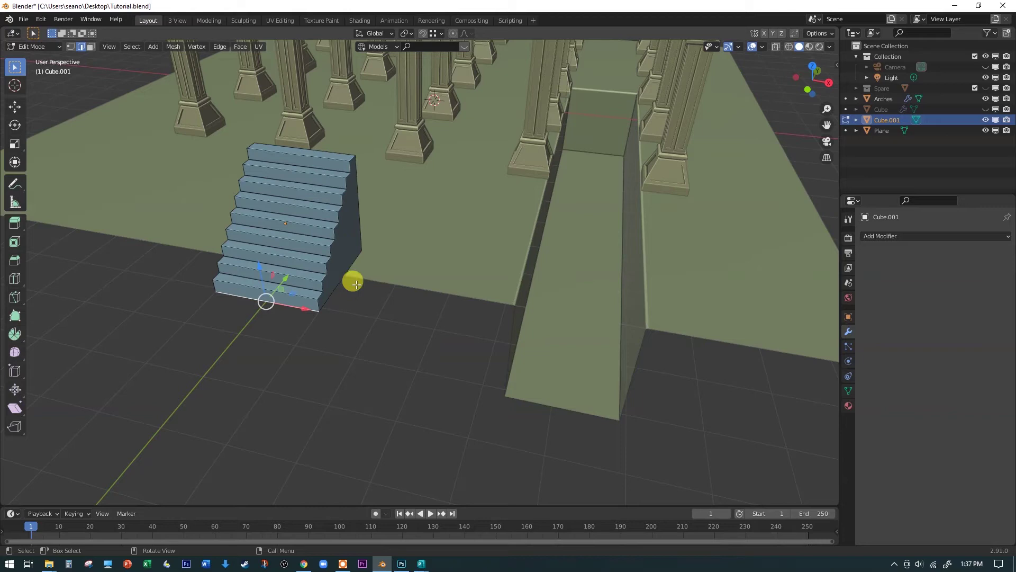
key("a")
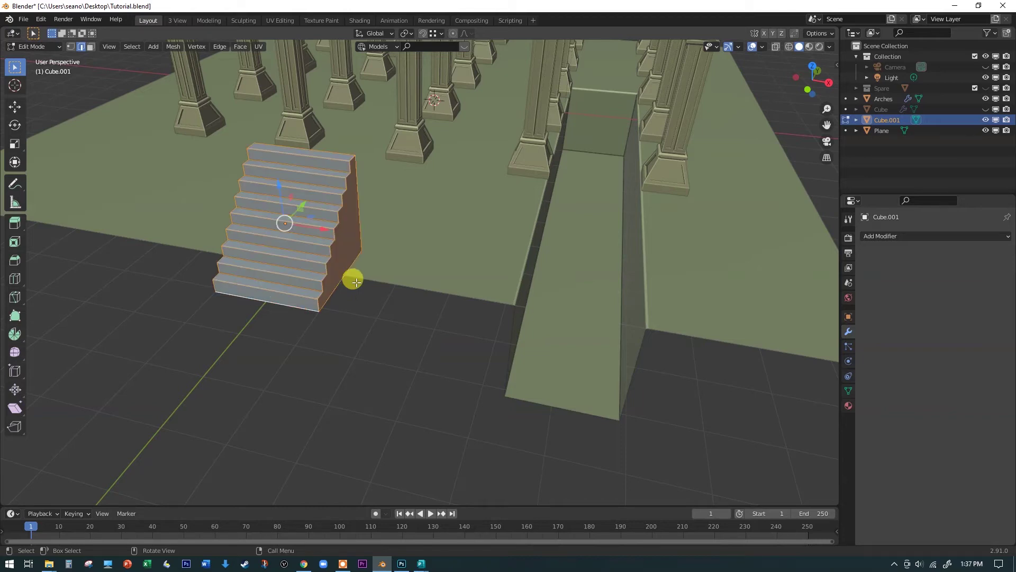
middle_click_drag(376, 270, 332, 259)
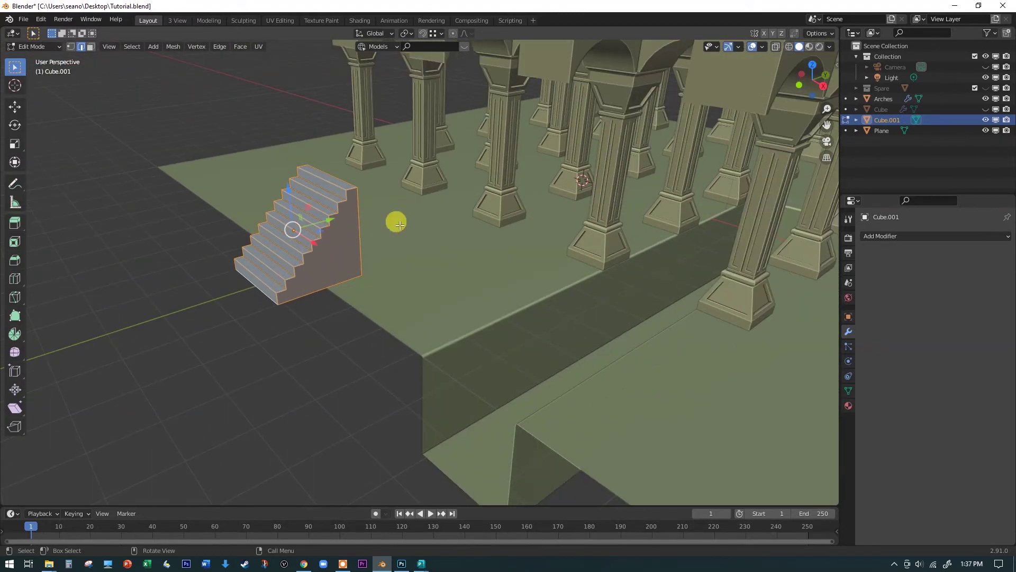
scroll(358, 230, "up", 2)
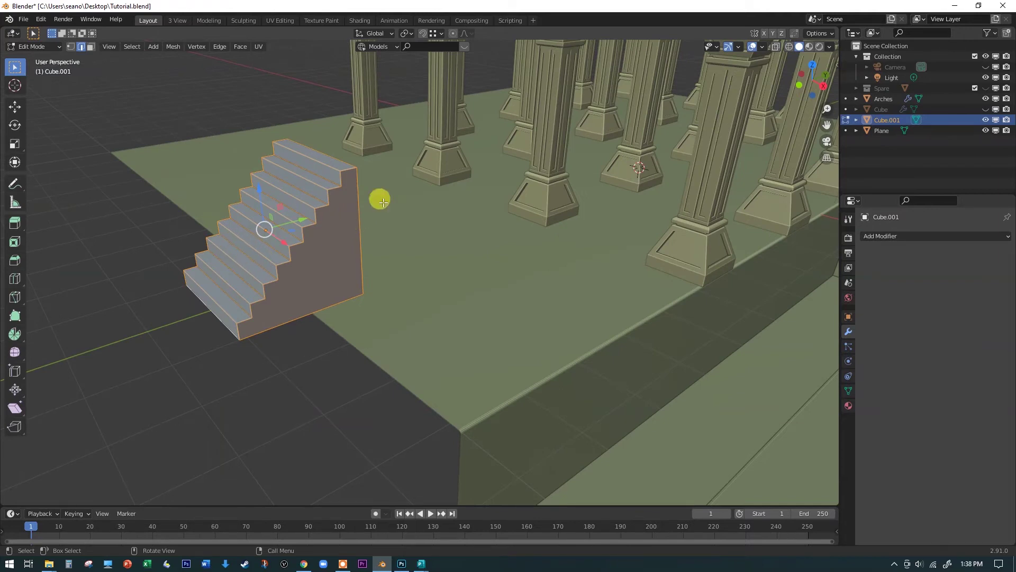
scroll(383, 202, "down", 1)
key("s")
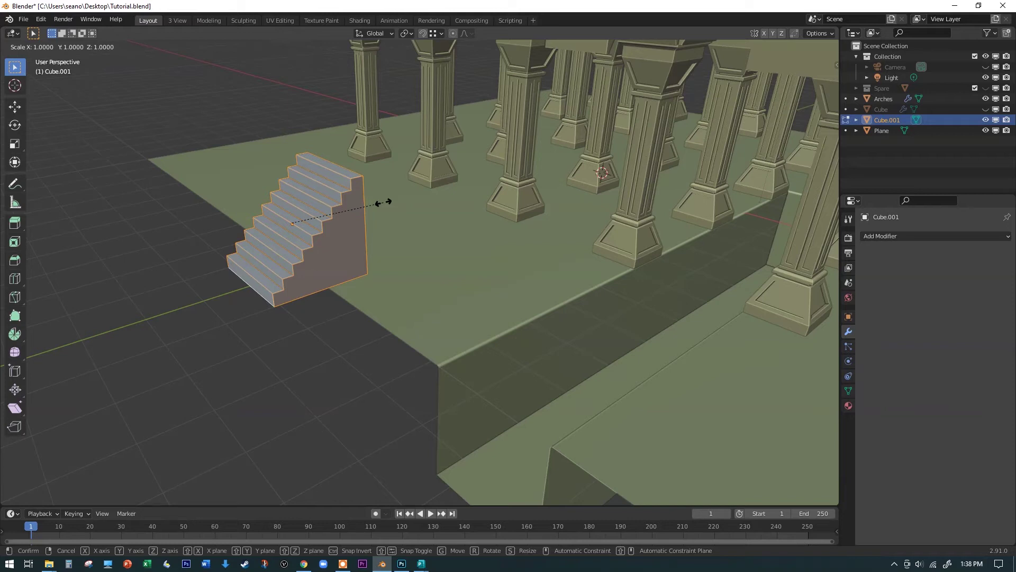
key("y")
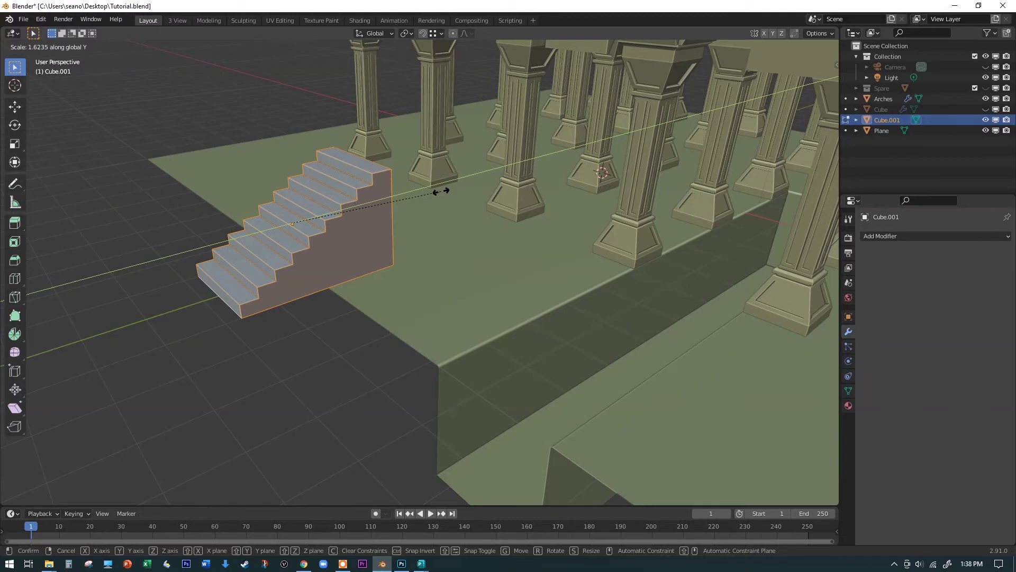
left_click(435, 191)
scroll(234, 286, "up", 5)
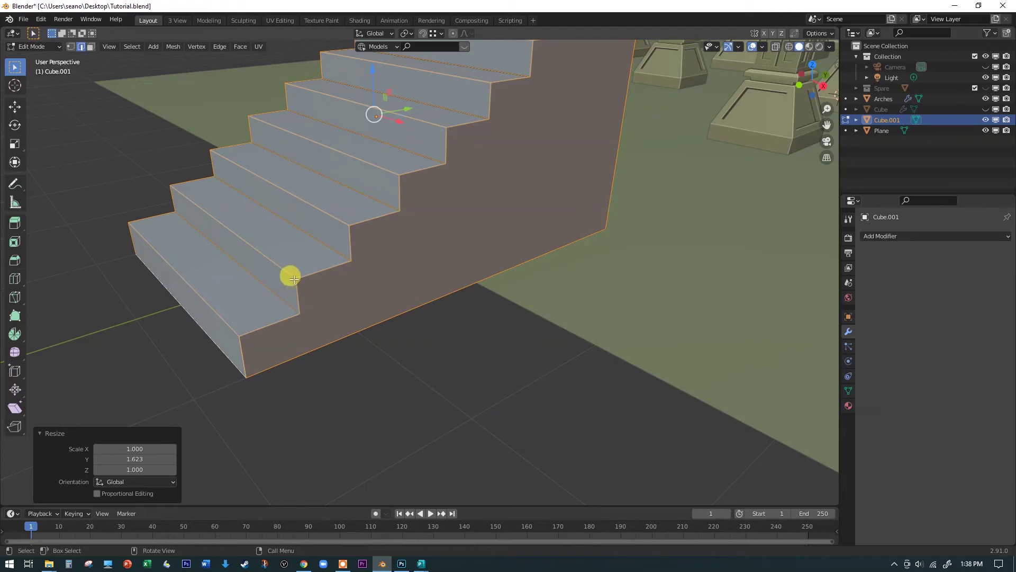
scroll(349, 269, "down", 5)
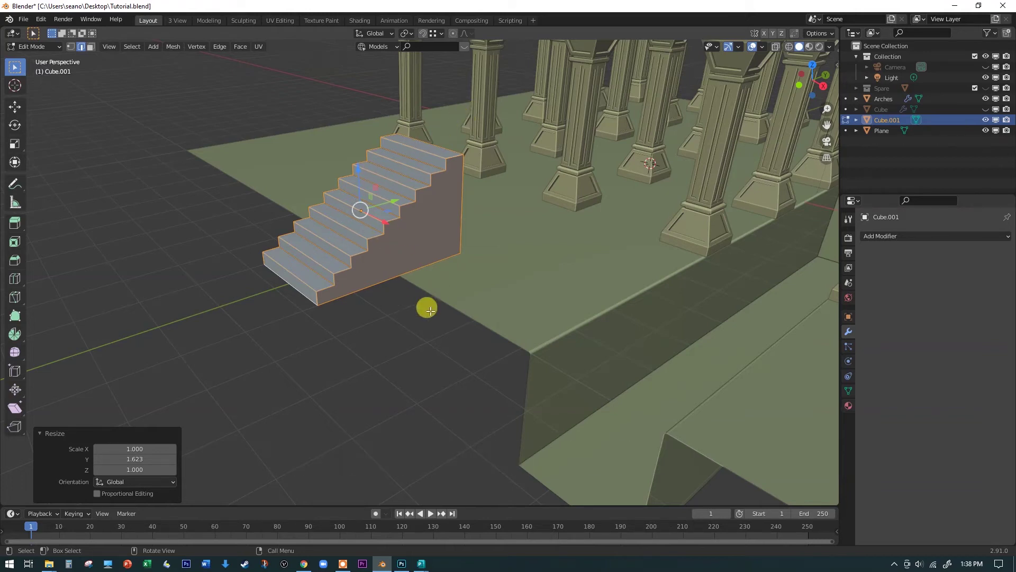
key("Tab")
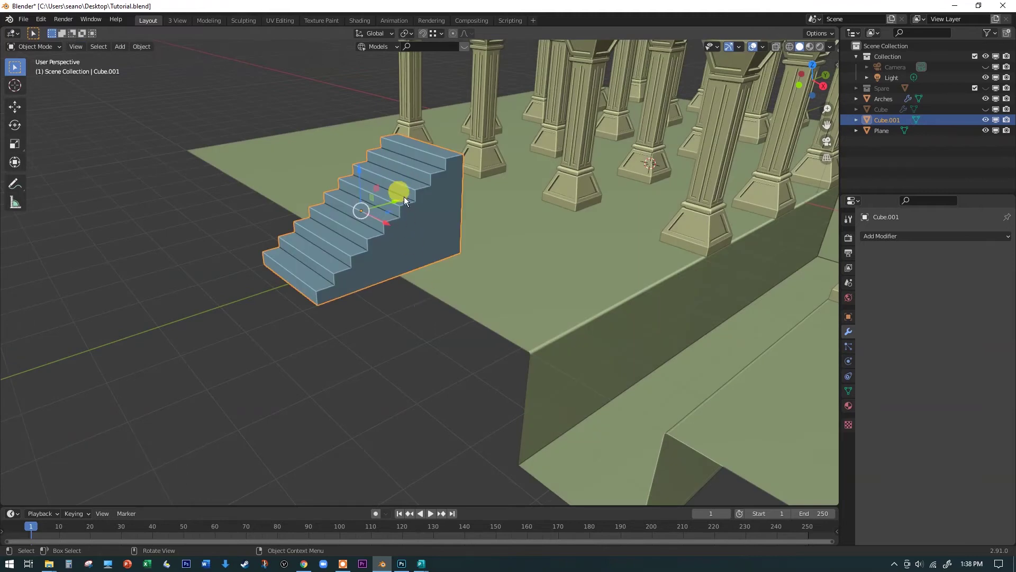
Duplicate the staircase in place and move the copy about -10.03 m along the X axis.
key("shift+d")
left_click(447, 237)
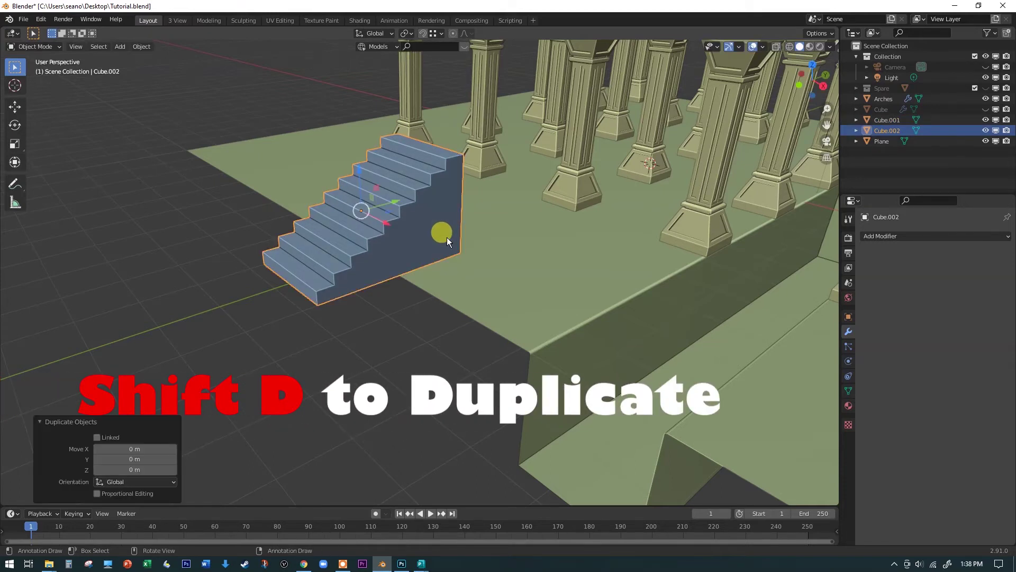
left_click_drag(386, 226, 194, 134)
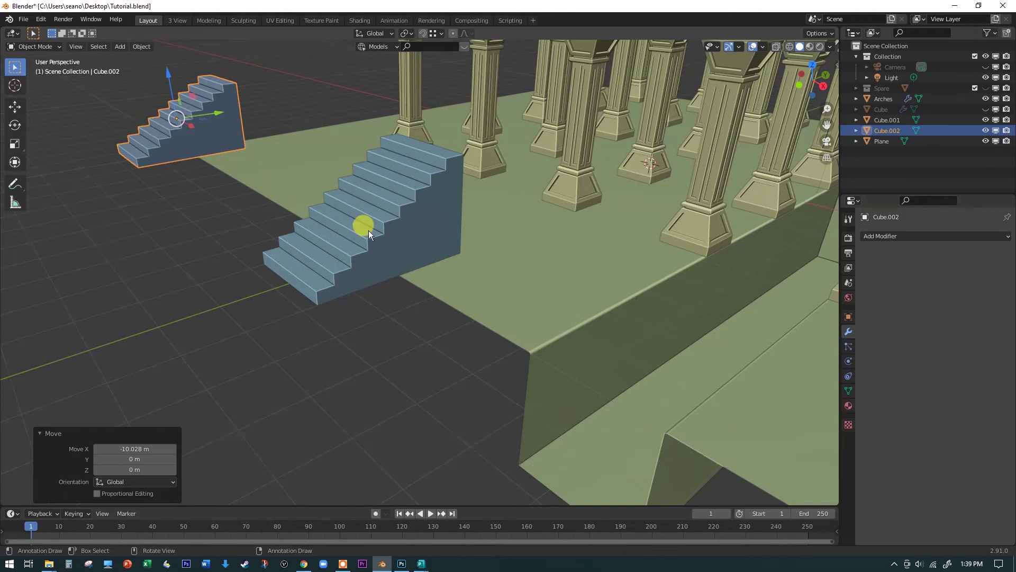
Make a second duplicate of the original staircase and move it about -6.97 m along the X axis, beside the first copy.
left_click(411, 216)
key("shift+d")
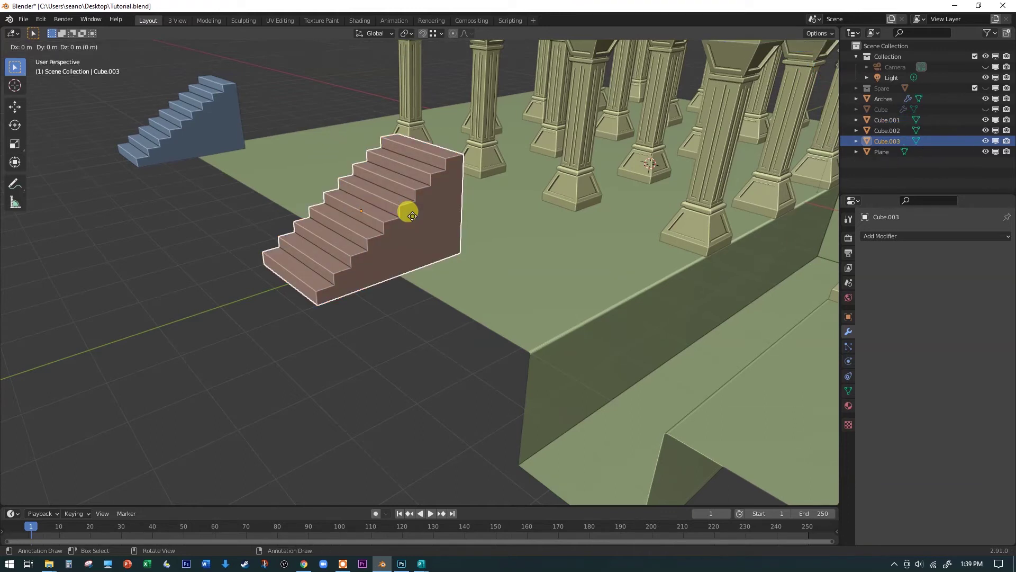
right_click(408, 212)
key("x")
left_click_drag(388, 226, 228, 145)
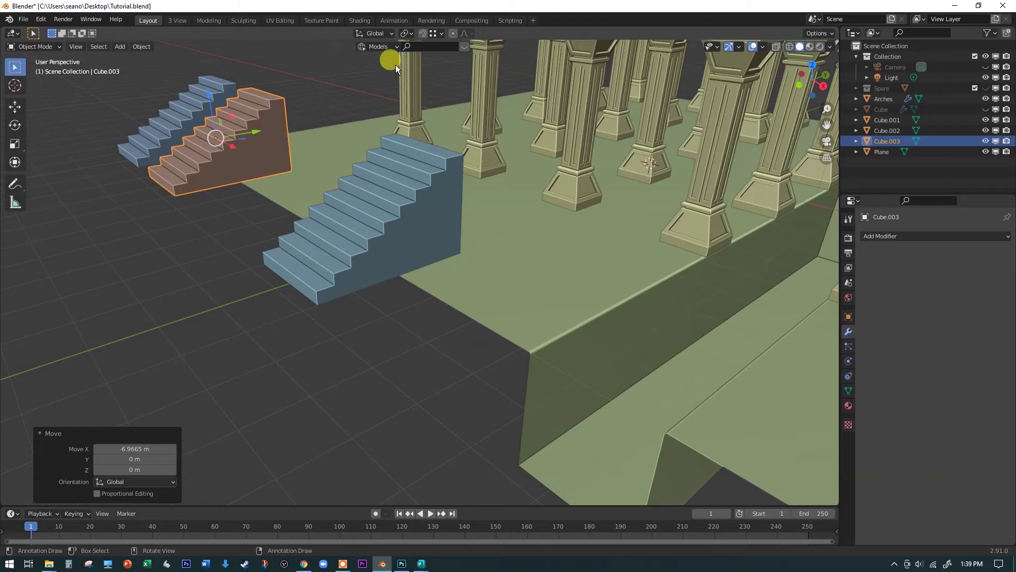
Move the original staircase along X to the open end of the sunken channel and lower it about 2.03 m along Z.
left_click(417, 215)
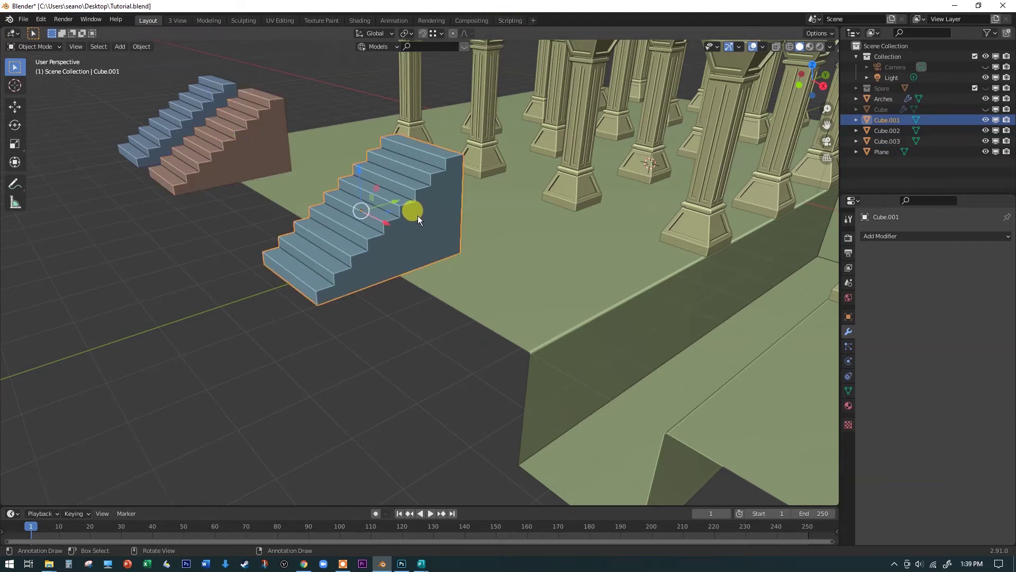
left_click_drag(375, 217, 614, 361)
left_click_drag(621, 288, 608, 426)
key("z")
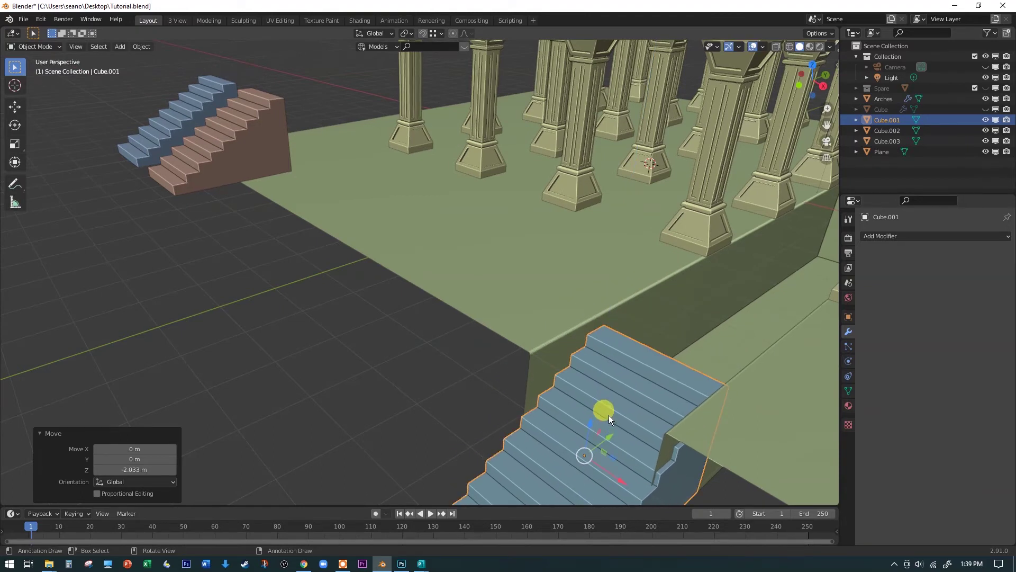
key("KP_1")
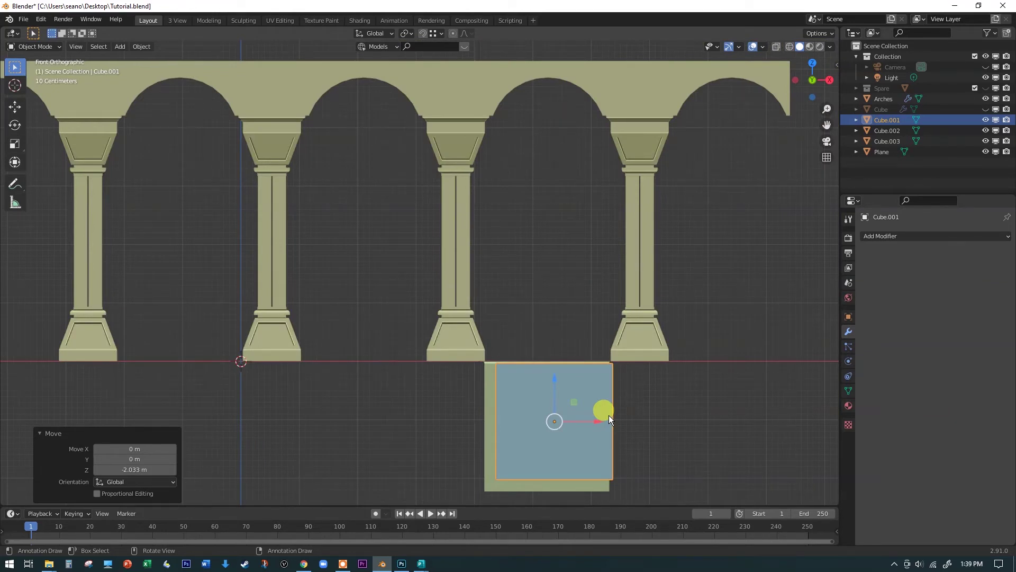
In wireframe shading, move the staircase about 11.02 m along Y to the channel's closed end and about -0.08 m along X.
left_click(814, 63)
scroll(719, 124, "down", 4)
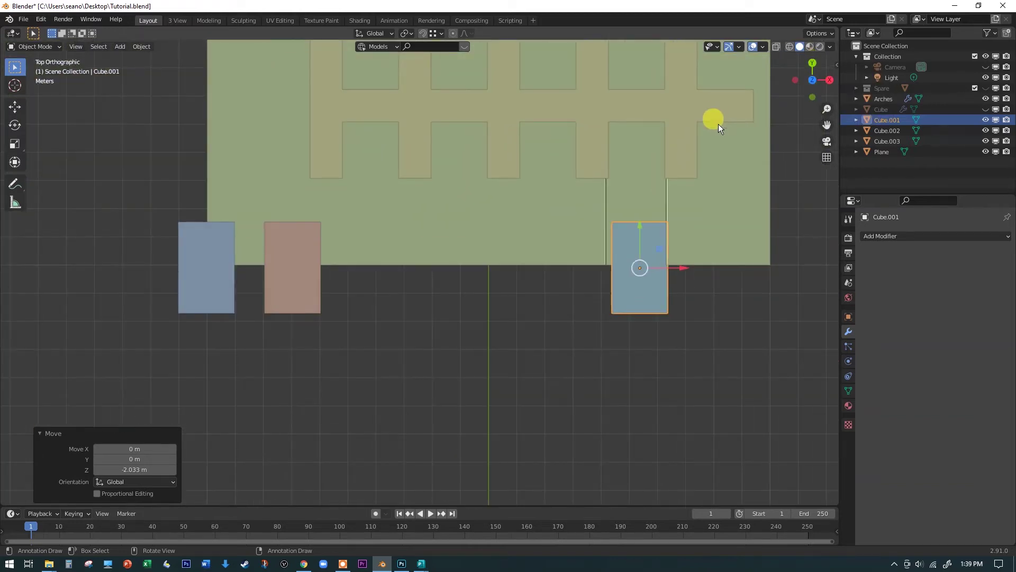
middle_click_drag(731, 128, 542, 301, "shift")
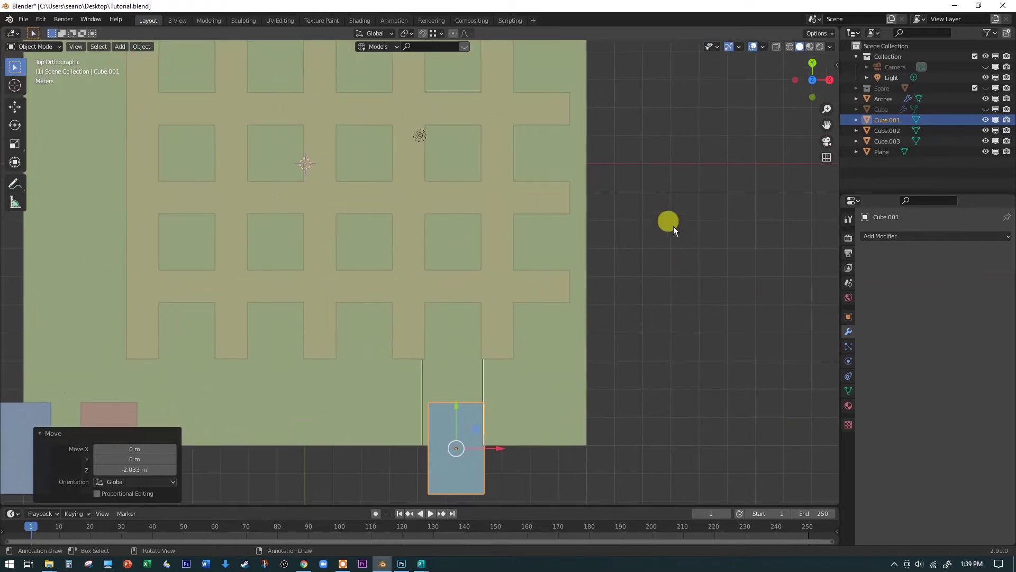
key("z")
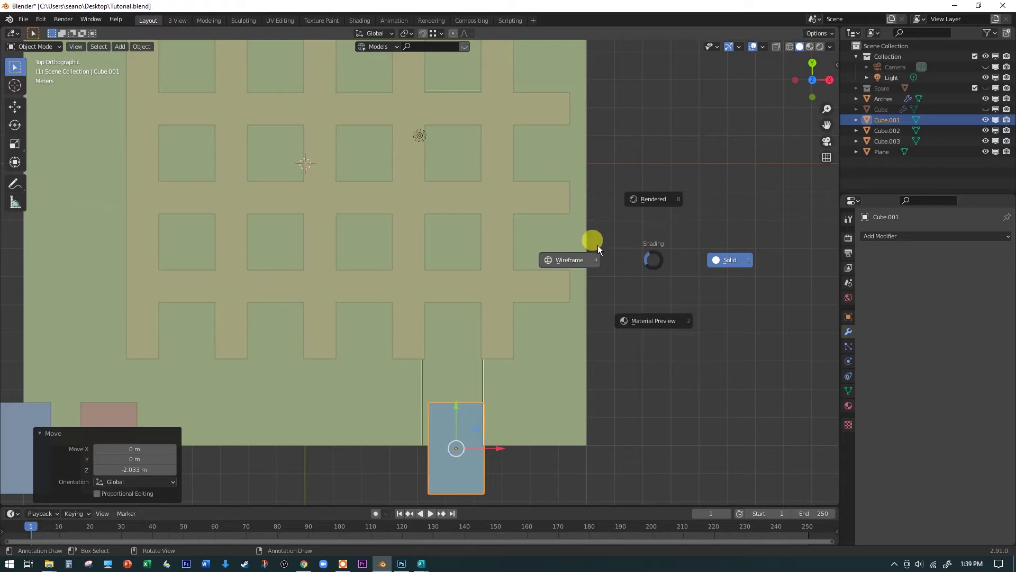
left_click(579, 260)
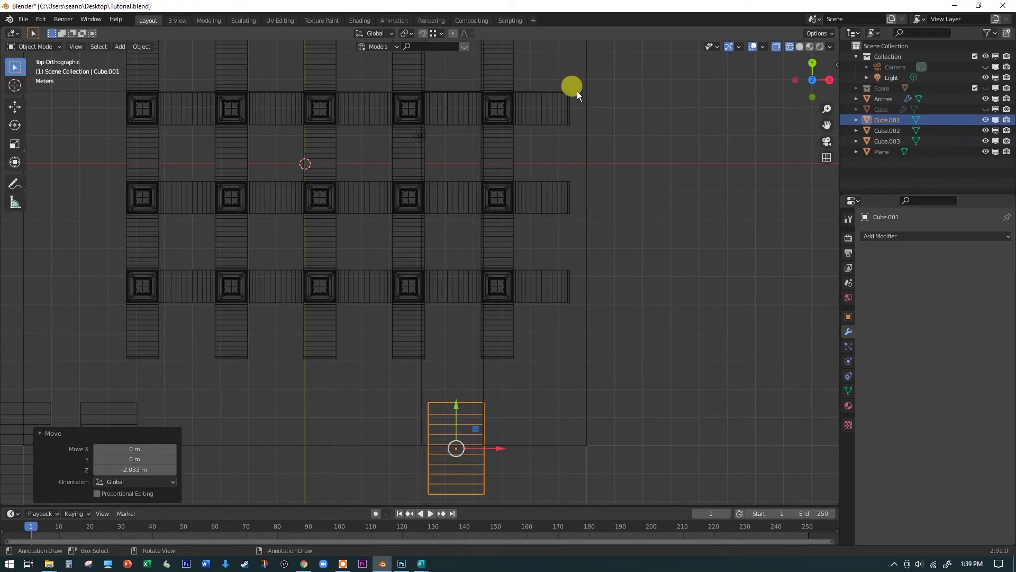
left_click_drag(458, 406, 473, 96)
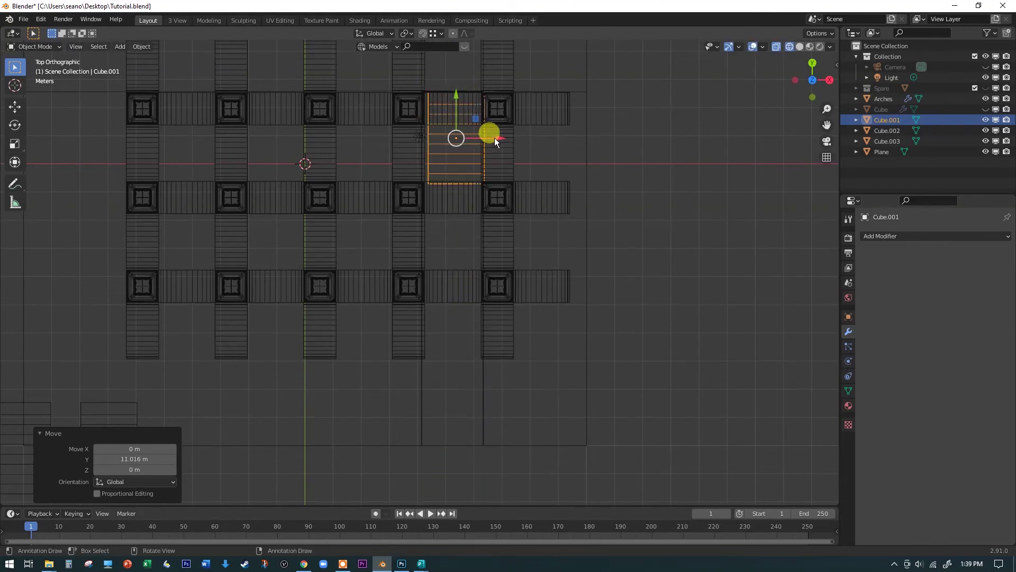
left_click_drag(495, 138, 494, 136)
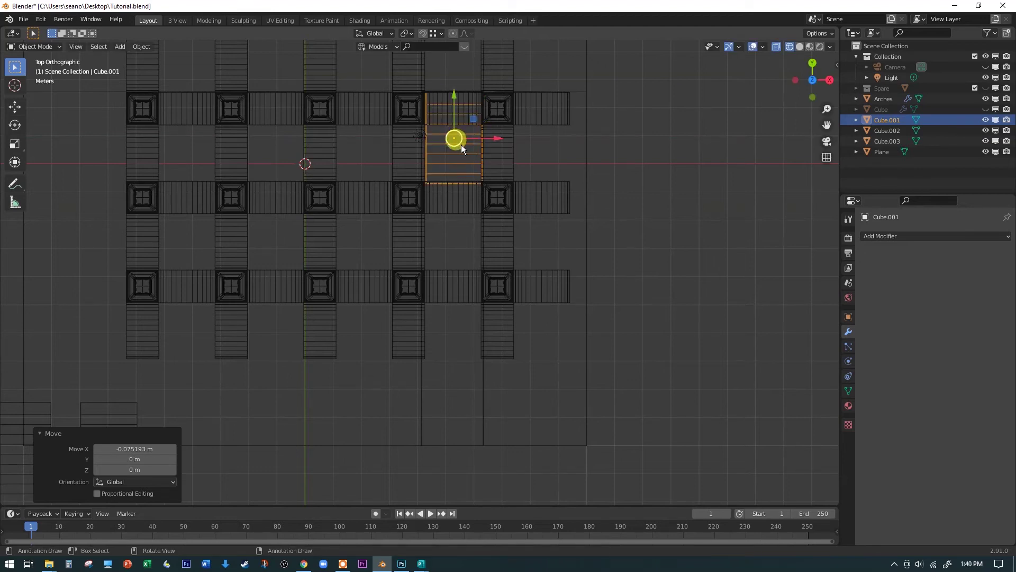
Align the staircase with the channel floor and center it, moving it about -0.20 m and 0.03 m along Z and -0.03 m along X.
key("KP_1")
middle_click_drag(471, 183, 415, 270, "shift")
scroll(386, 215, "up", 2)
scroll(386, 216, "up", 4)
mouse_move(408, 213)
left_mouse_down()
mouse_move(405, 234)
mouse_move(401, 226)
left_mouse_up()
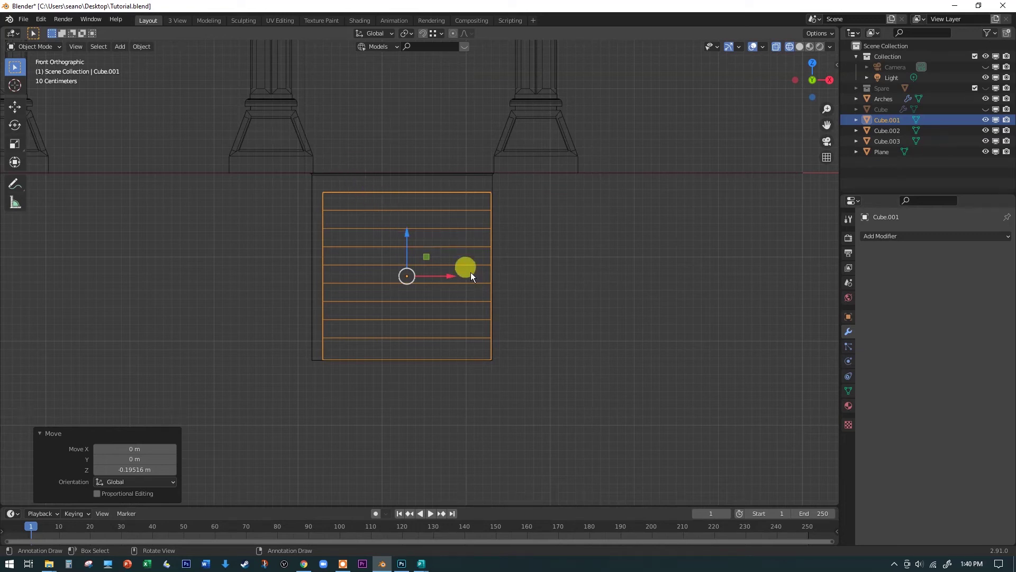
left_click_drag(452, 275, 450, 275)
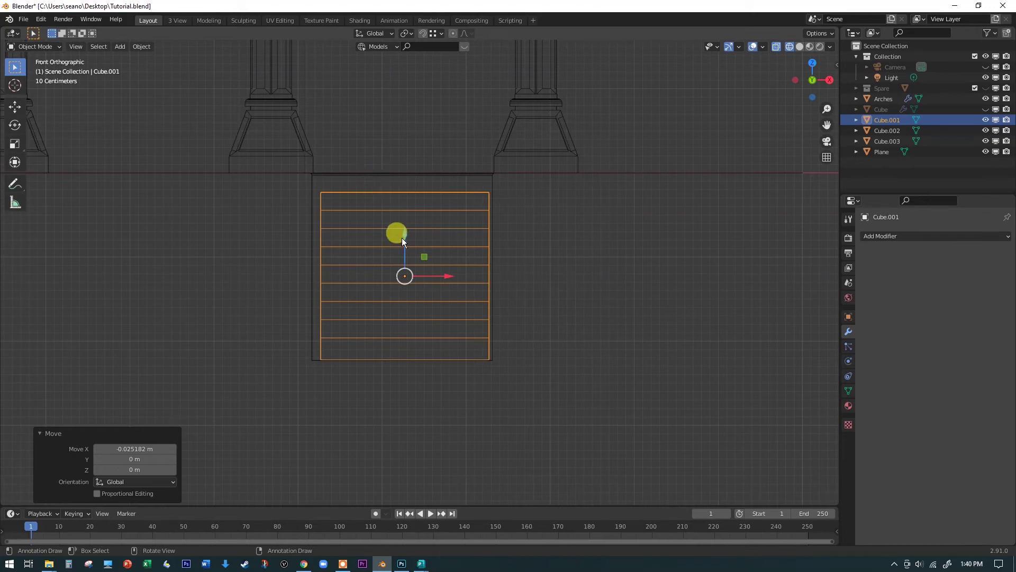
left_click_drag(402, 233, 401, 230)
scroll(372, 185, "up", 2)
scroll(385, 208, "down", 1)
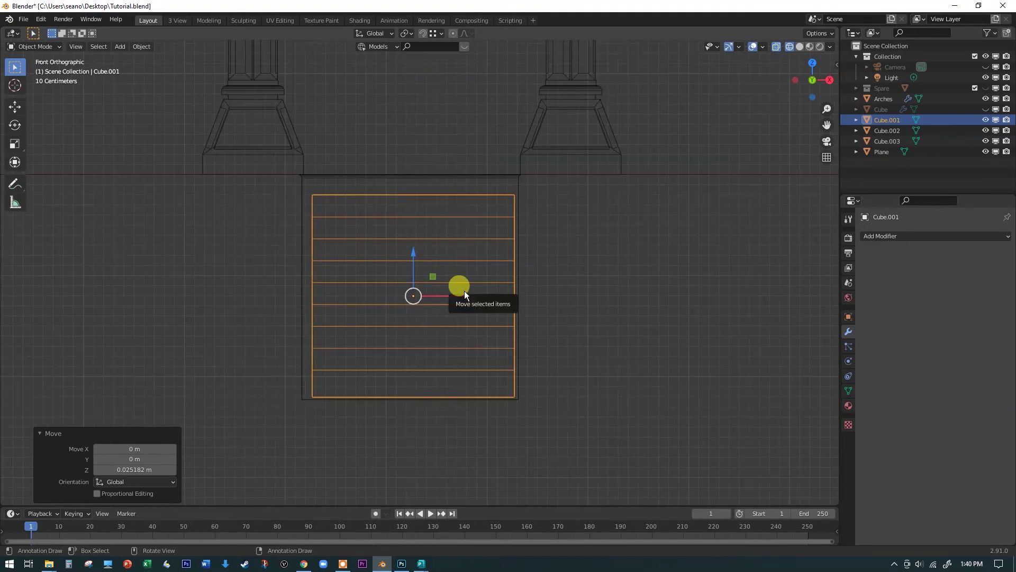
Widen the staircase by a factor of about 1.115 along X and shift it about -0.03 m along X to span the channel.
key("s")
key("x")
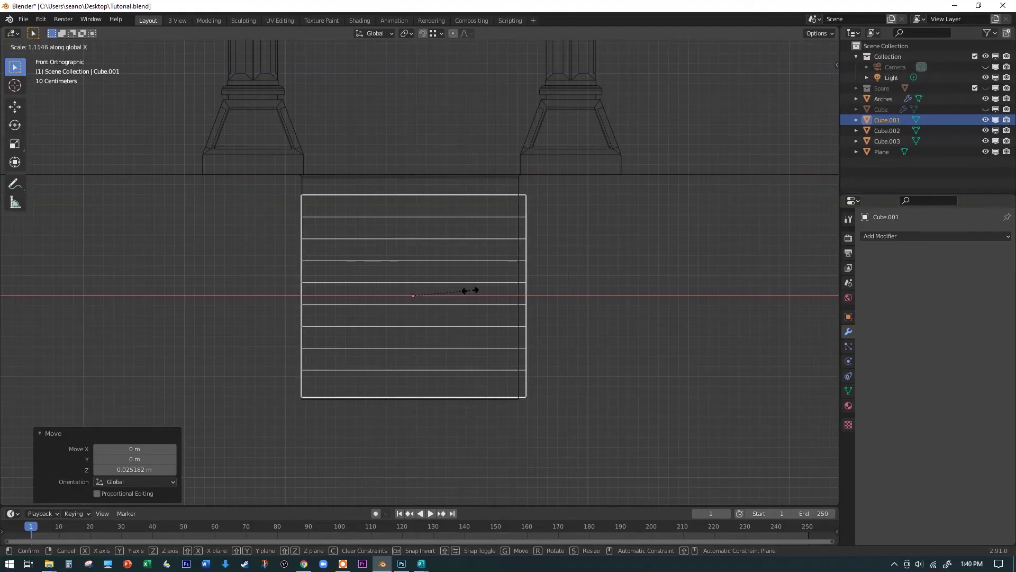
left_click(470, 290)
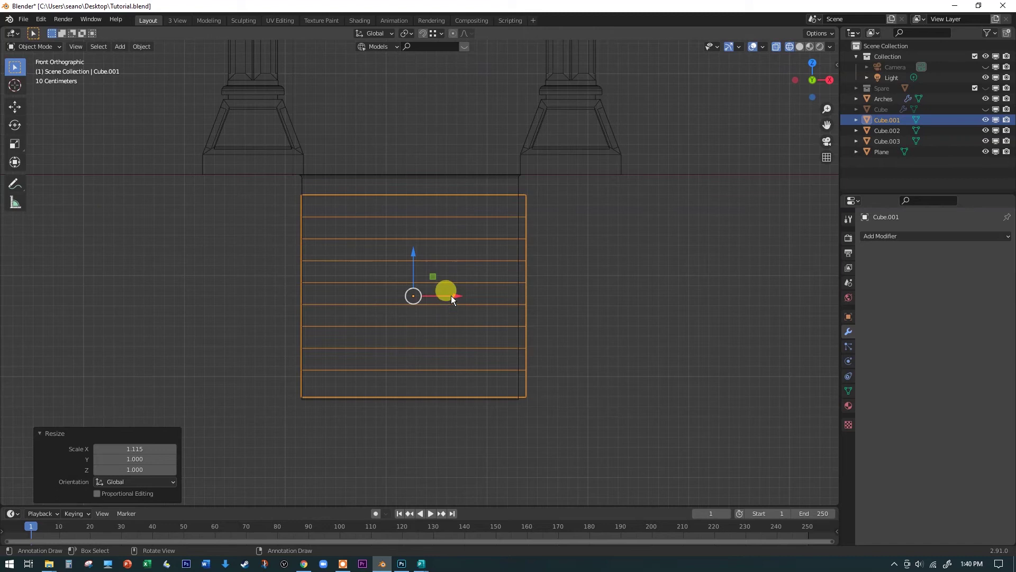
left_click_drag(452, 294, 449, 291)
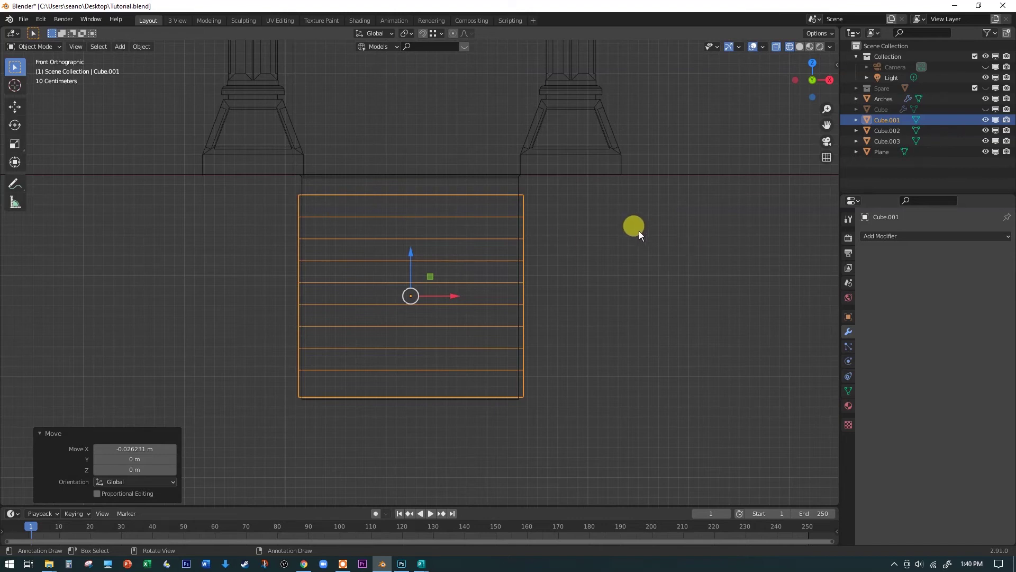
left_click(640, 230)
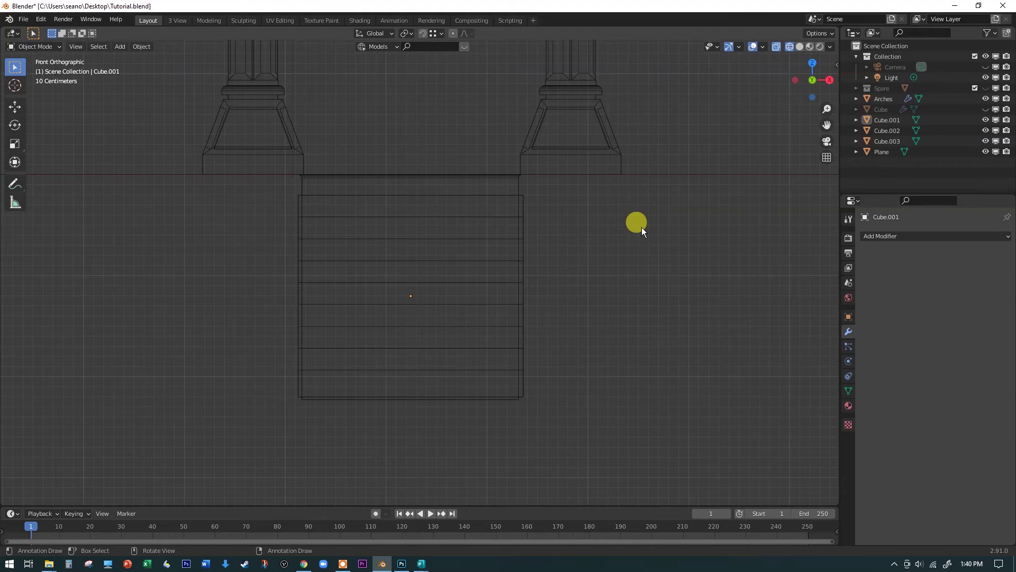
Return the viewport to solid shading and select the platform's plane.
key("z")
left_click(711, 225)
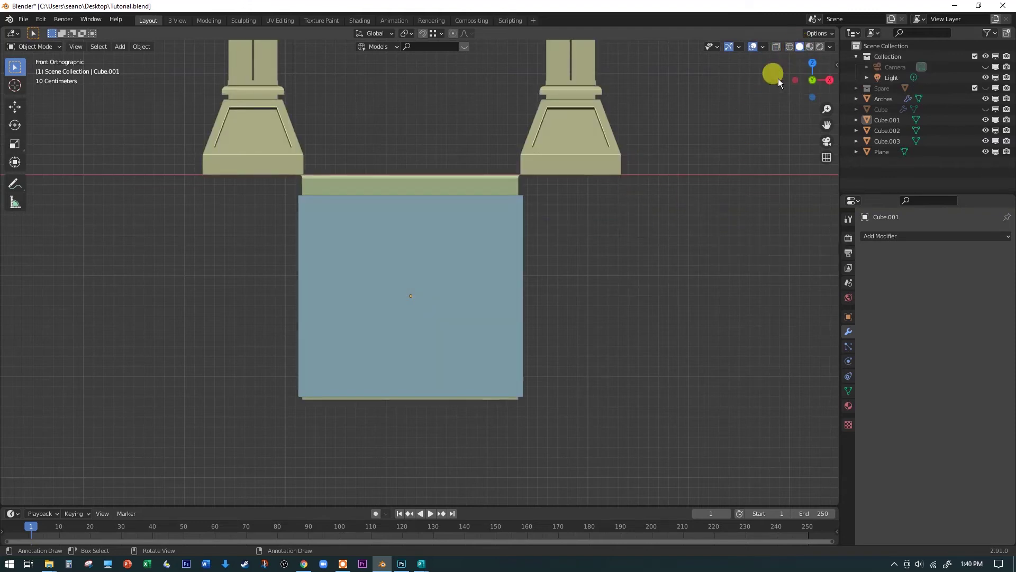
middle_click_drag(666, 225, 620, 169)
scroll(530, 212, "down", 4)
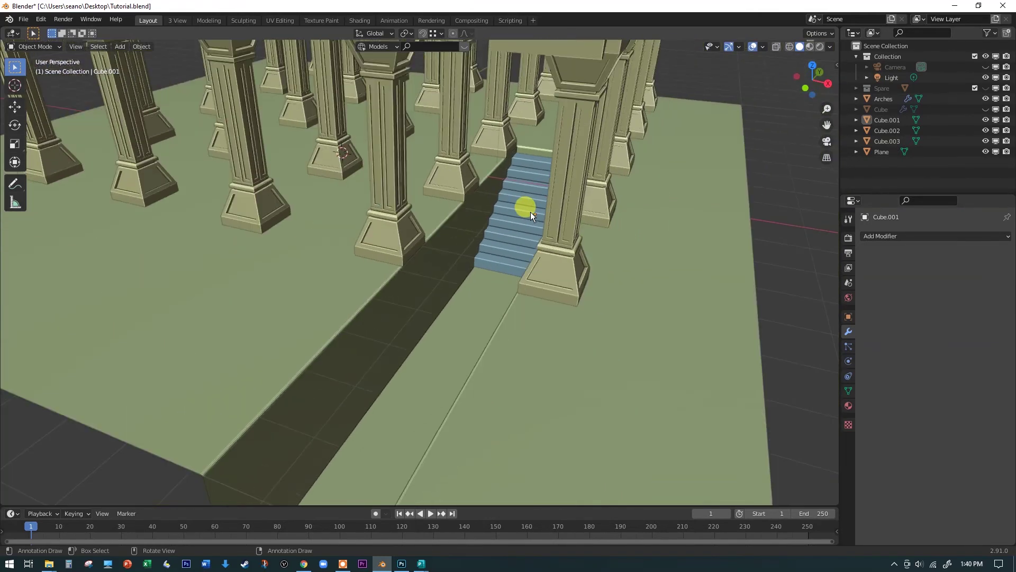
left_click(306, 288)
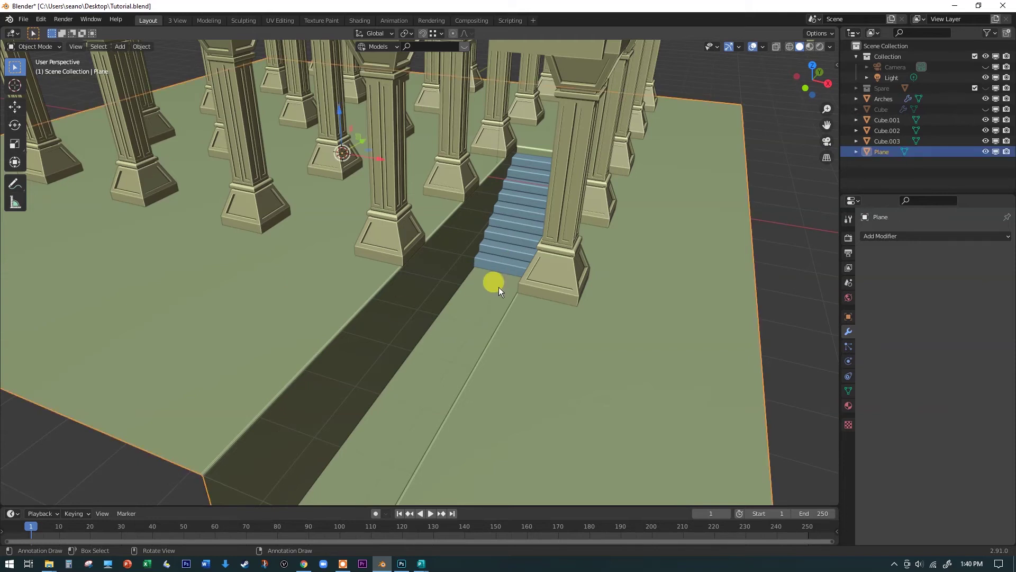
Raise the channel's floor face about 0.05 m along Z to meet the foot of the stairs, and deselect it.
key("Tab")
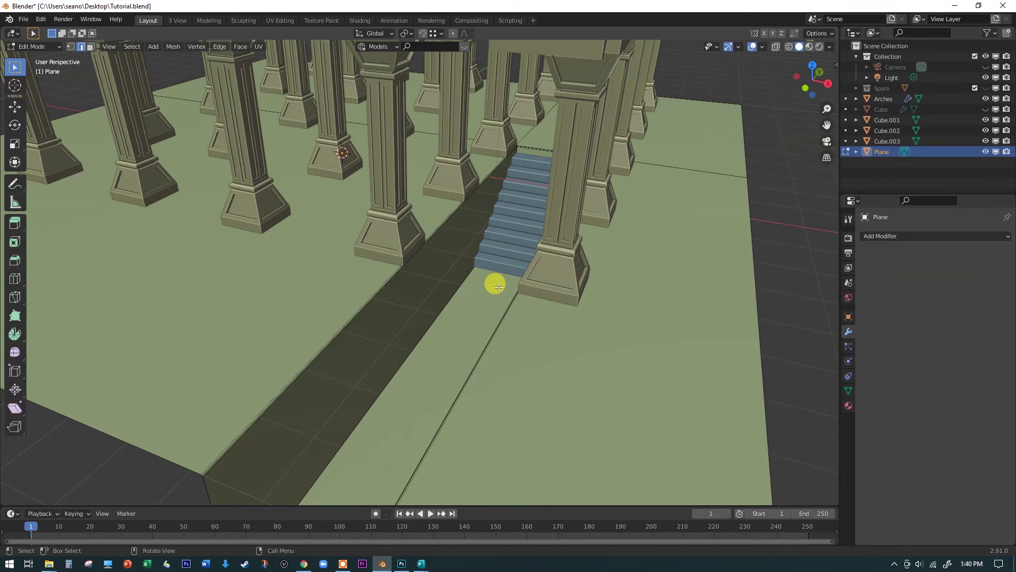
key("3")
left_click(495, 284)
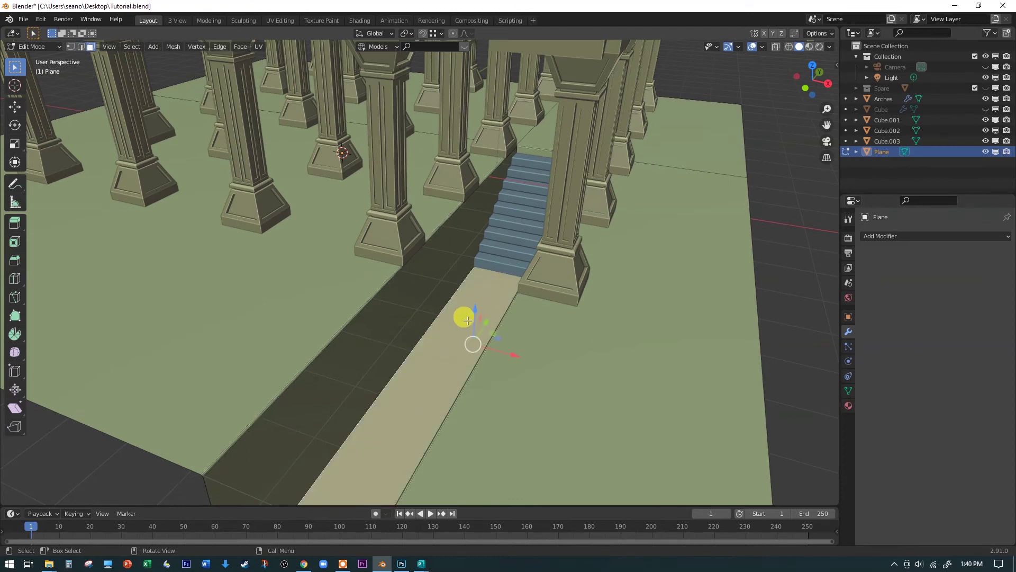
key("g")
key("z")
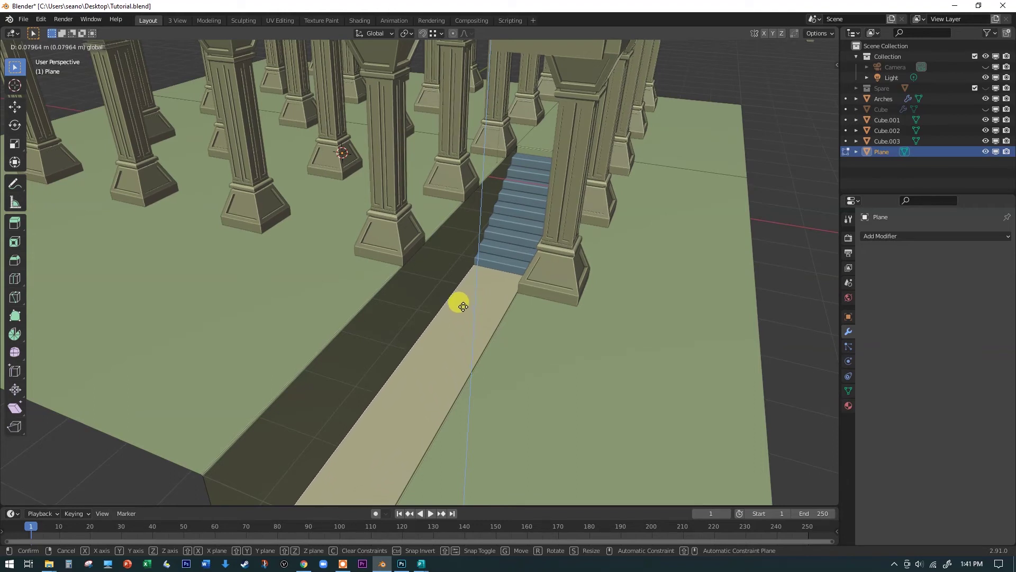
left_click(463, 308)
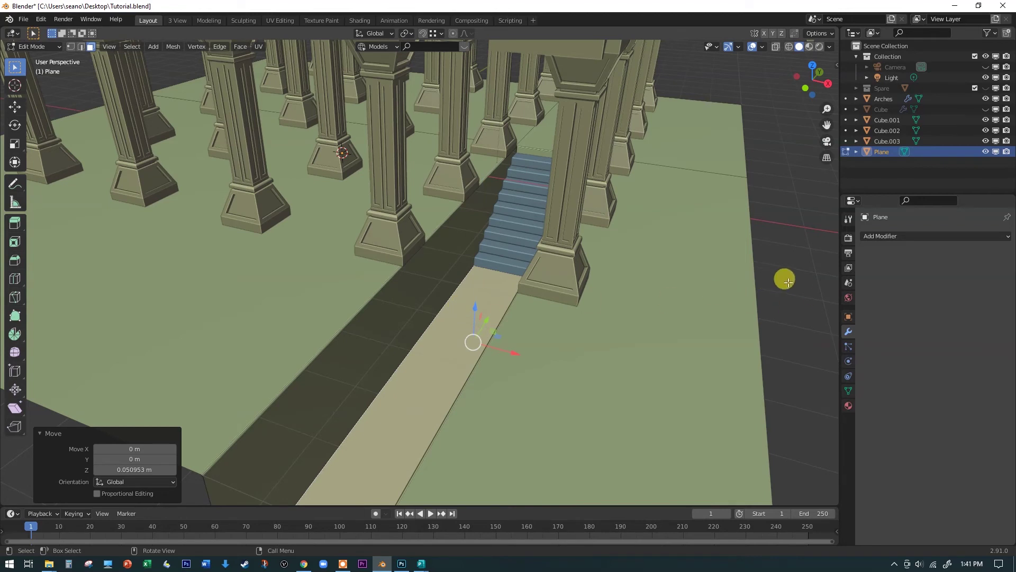
key("ctrl+z")
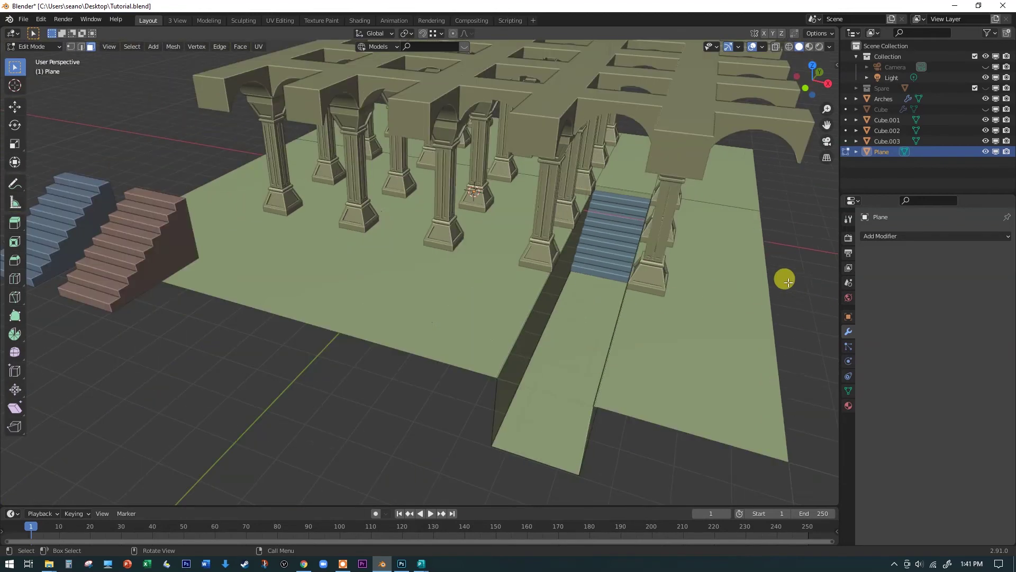
Switch to a top view with X-ray display on and return the platform from Edit Mode to Object Mode.
middle_click_drag(647, 280, 641, 248)
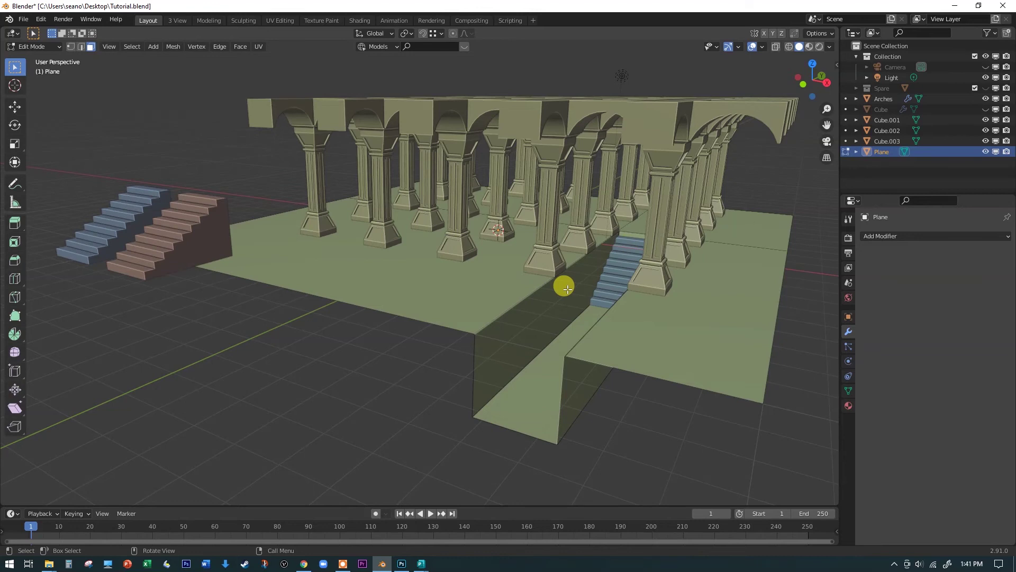
middle_click_drag(435, 288, 592, 283)
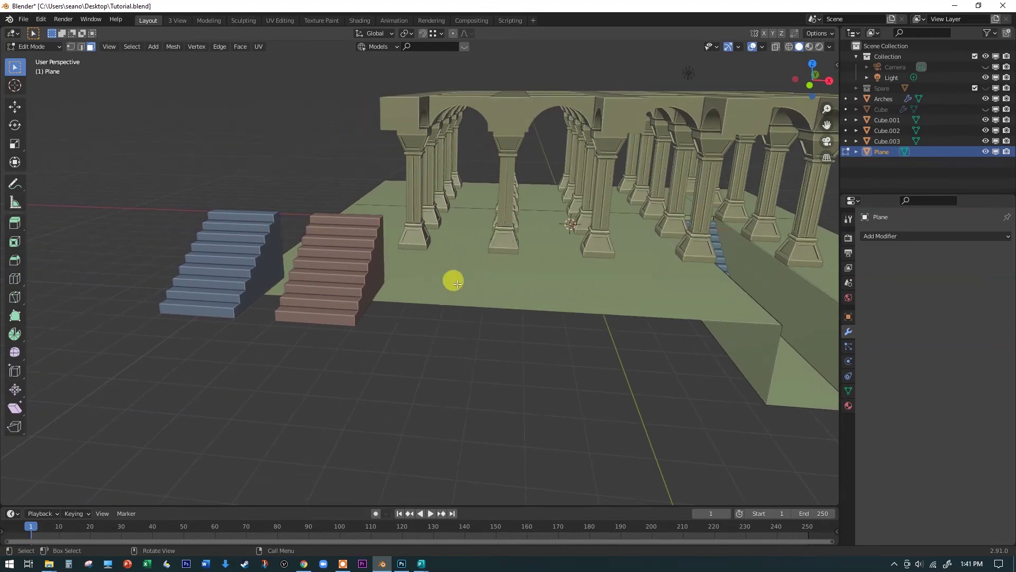
key("KP_7")
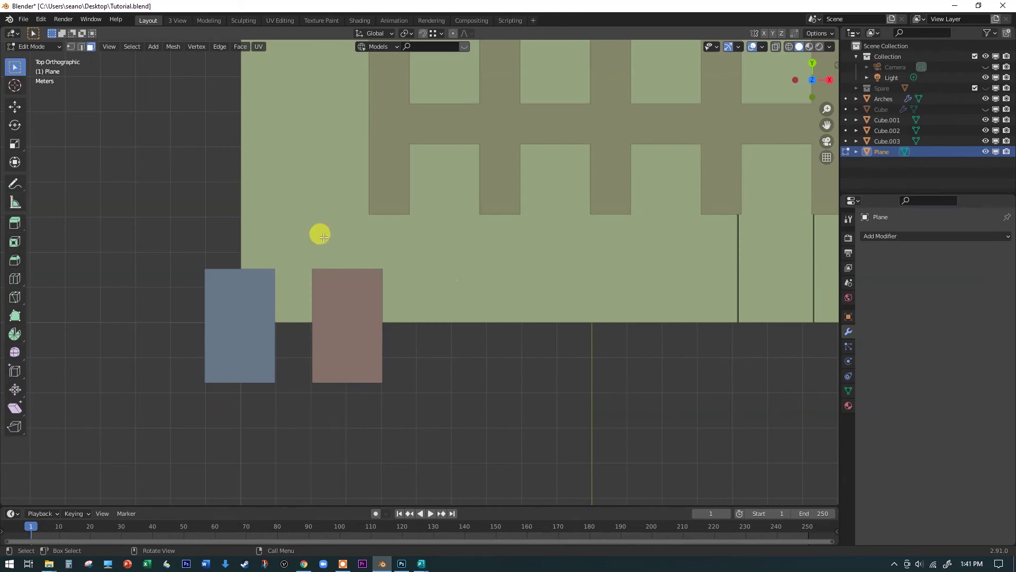
key("grave")
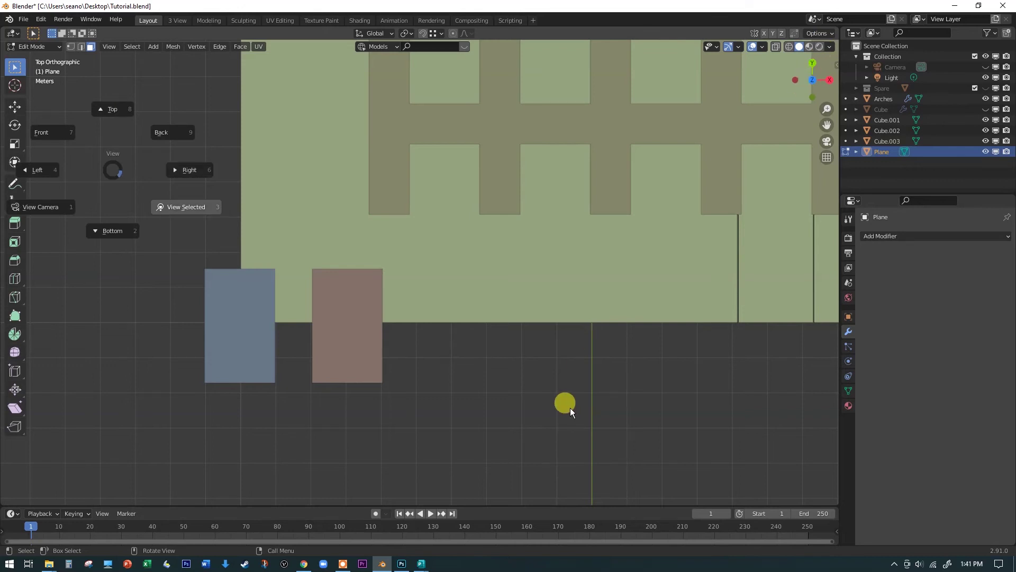
left_click(570, 408)
scroll(454, 428, "down", 3)
key("alt+z")
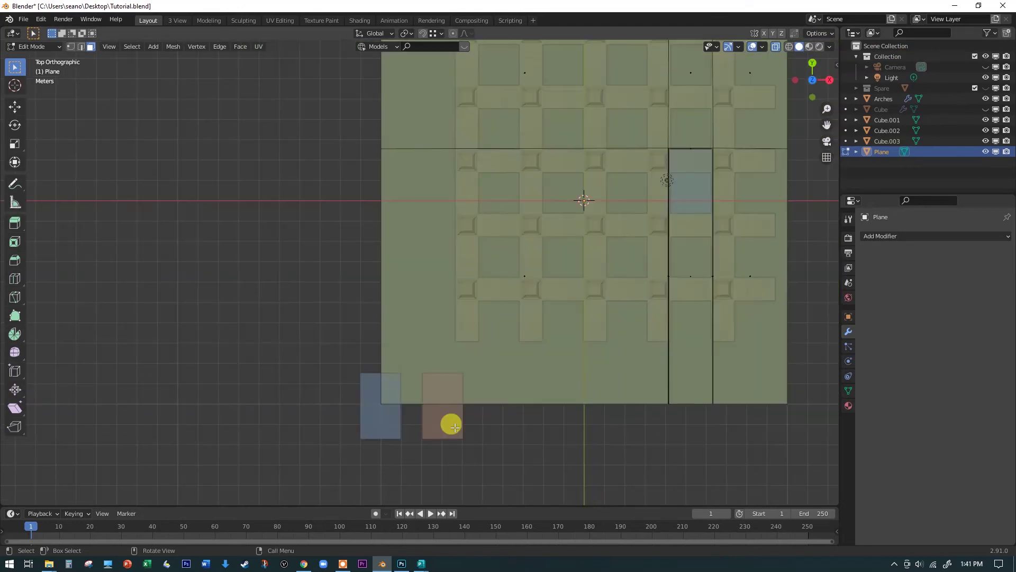
key("Tab")
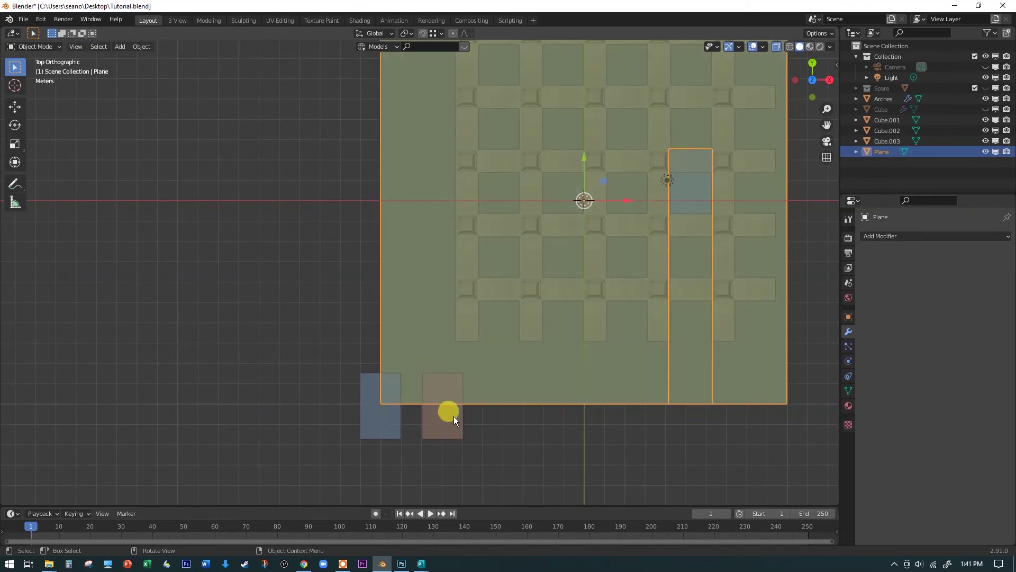
Move the red-brown and the blue spare staircases along Y onto the platform area, and reselect the red-brown one.
left_click(444, 427)
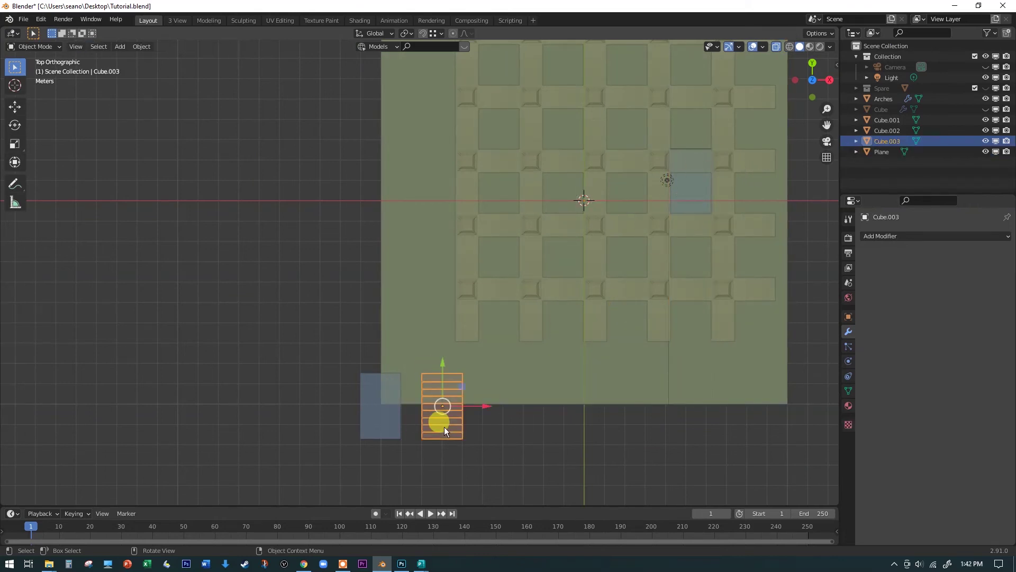
left_click_drag(444, 366, 462, 68)
left_click(369, 420)
left_click_drag(389, 338, 350, 68)
middle_click_drag(405, 157, 387, 335)
left_click(440, 100)
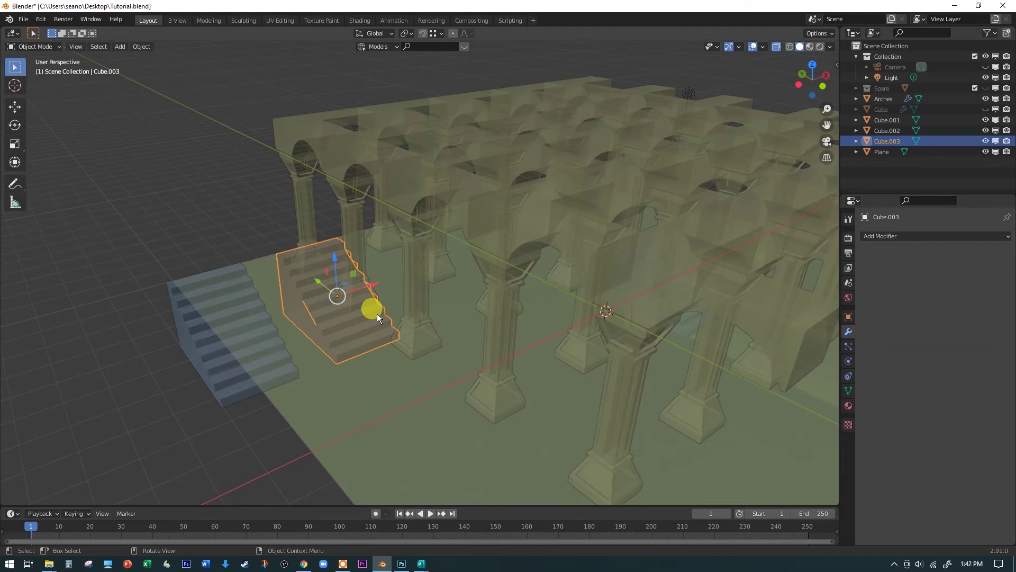
Try rotating the red-brown staircase 90° about Z and 90° without an axis constraint, undoing each rotation.
key("r")
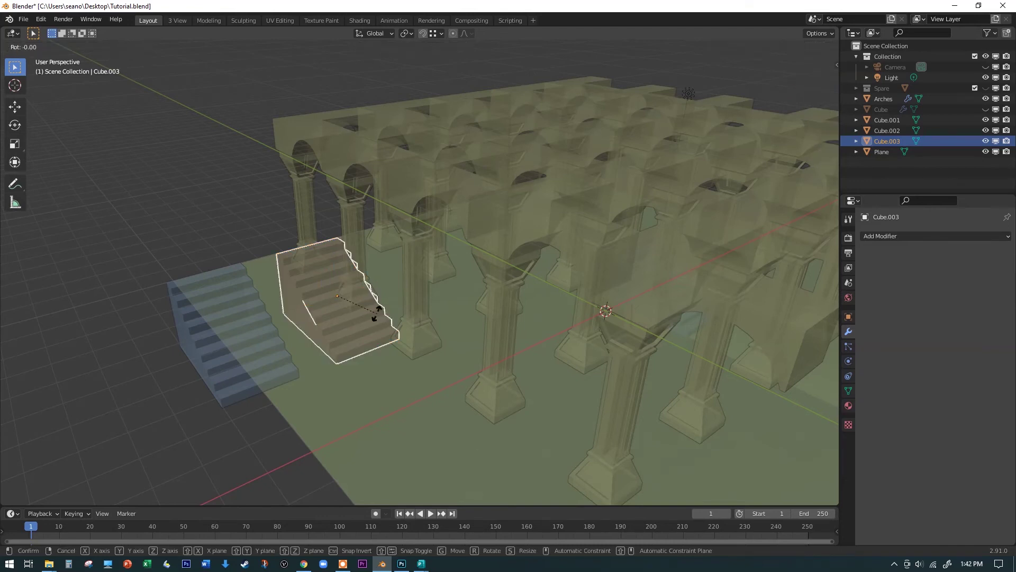
type("z")
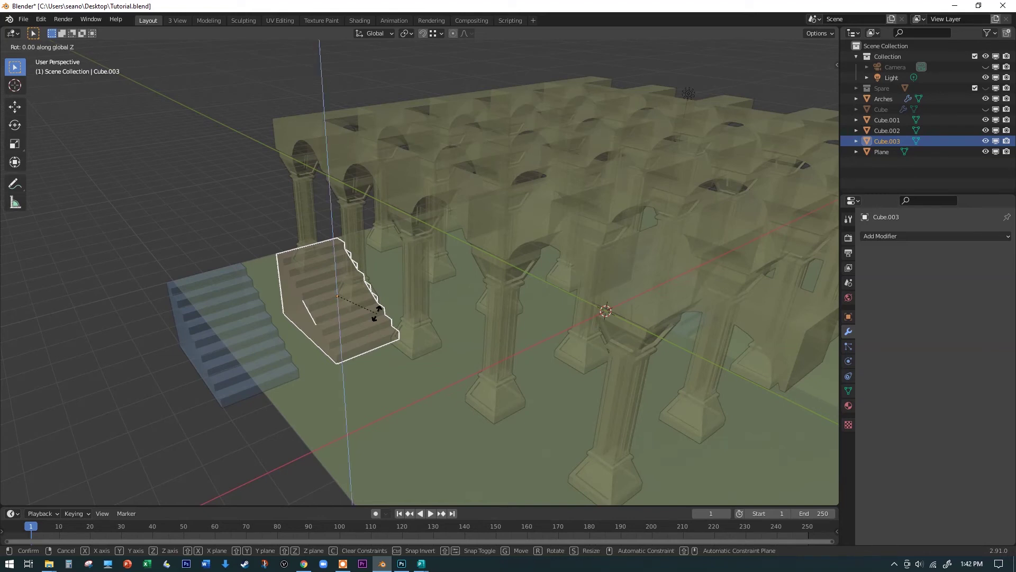
type("90")
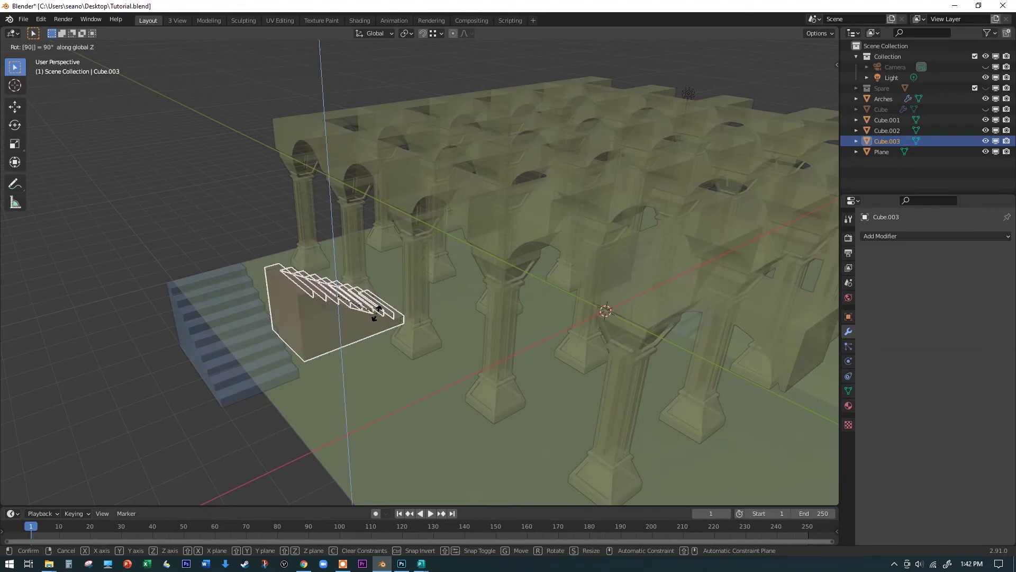
left_click(375, 312)
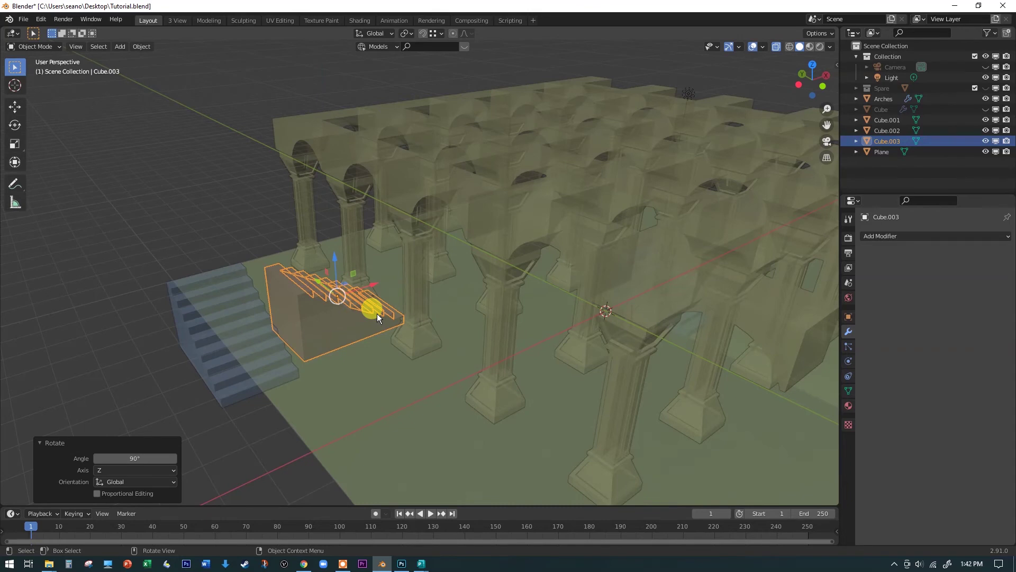
key("ctrl+z")
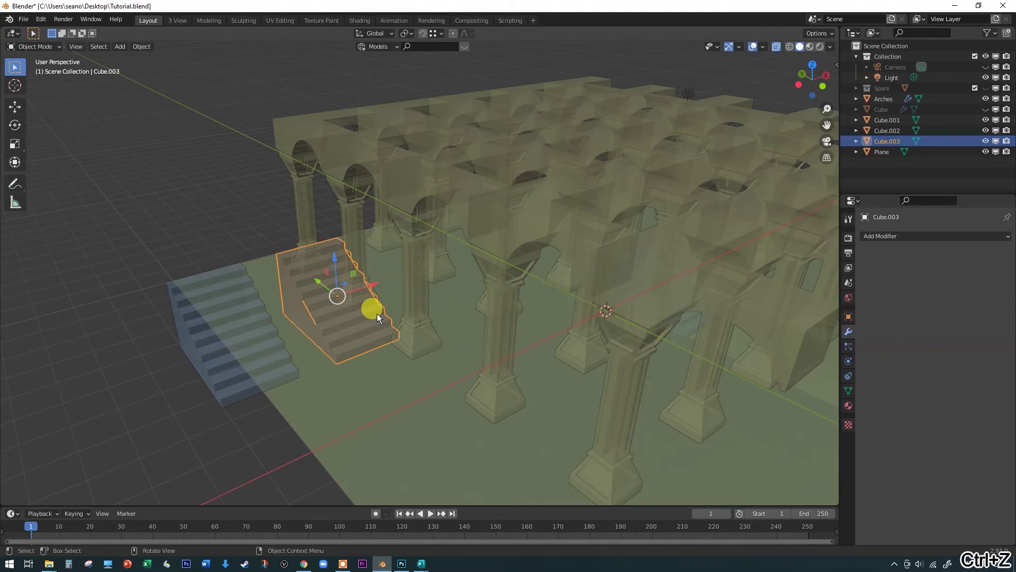
type("r90")
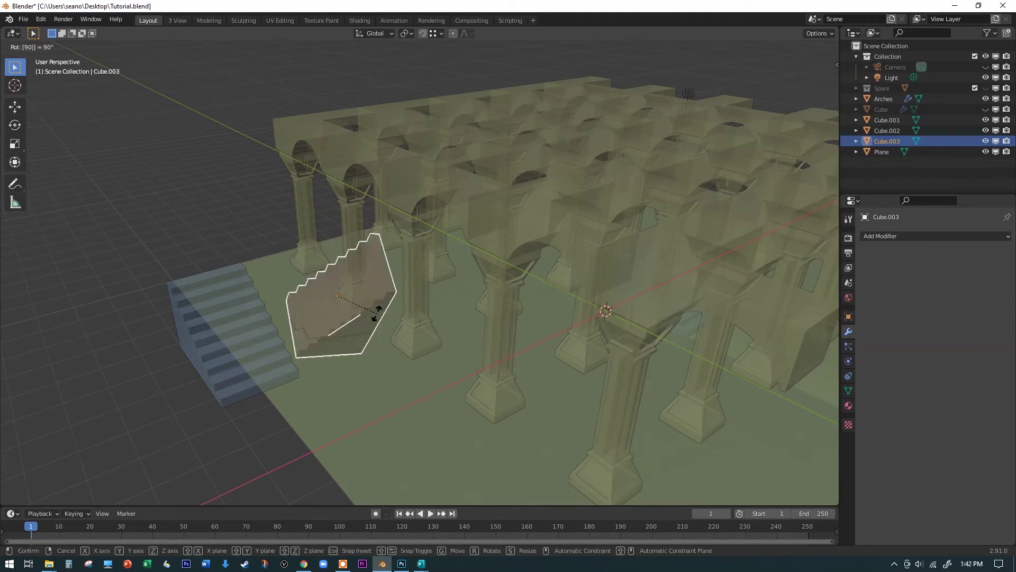
key("ctrl+z")
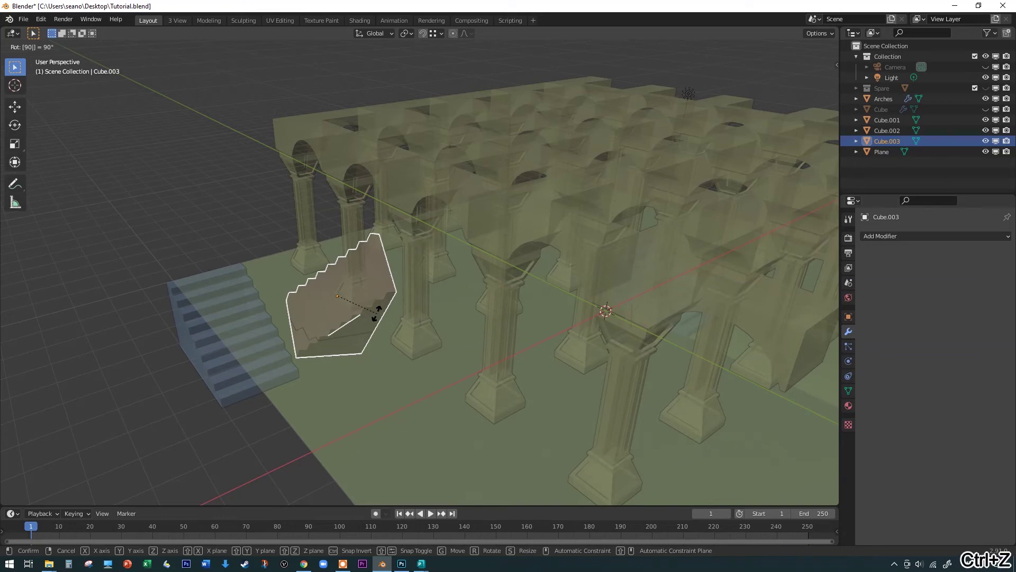
left_click(377, 313)
key("ctrl+z")
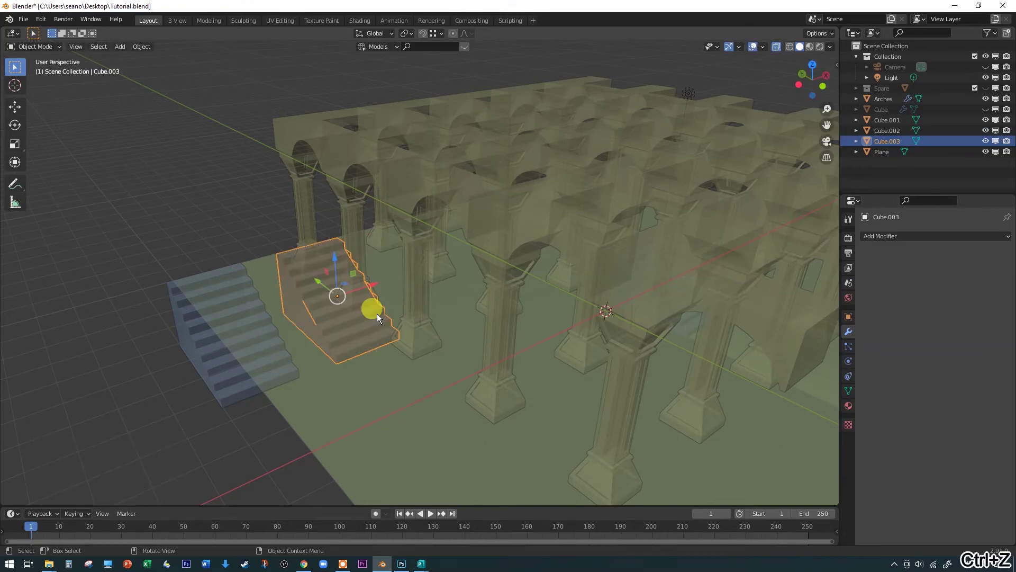
Rotate the red-brown staircase 90° about the global Z axis.
key("r")
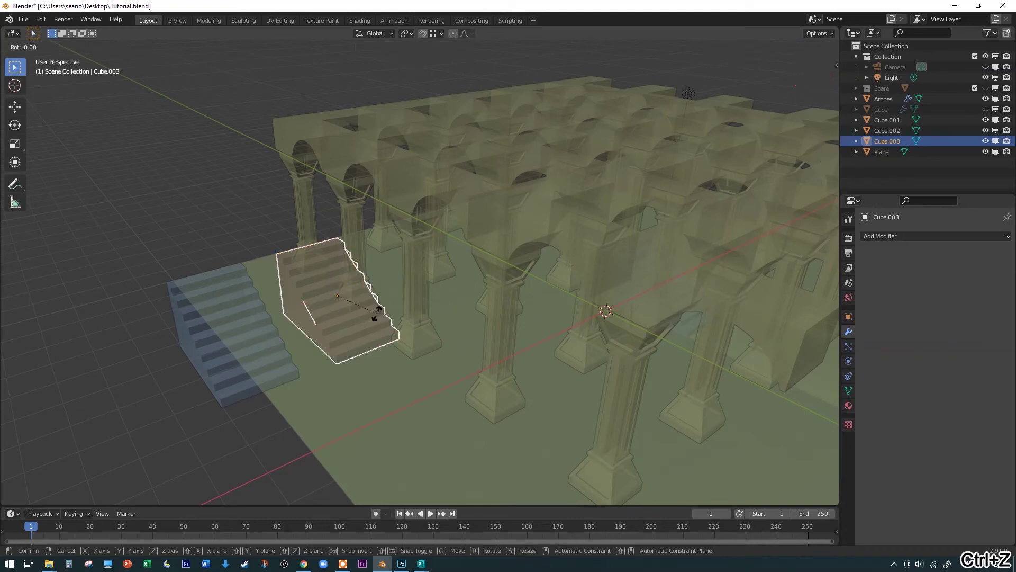
type("z")
type("90")
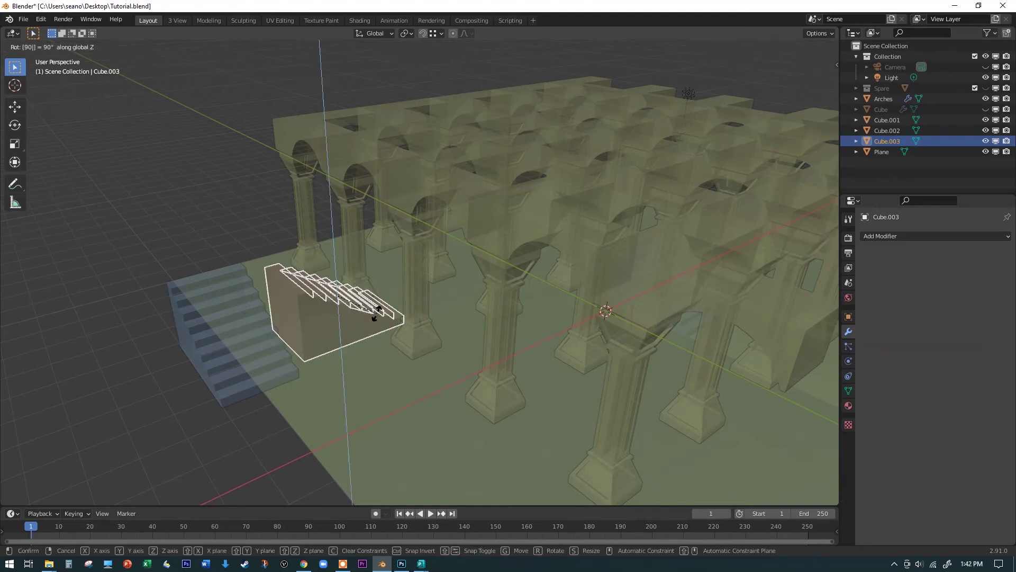
left_click(375, 313)
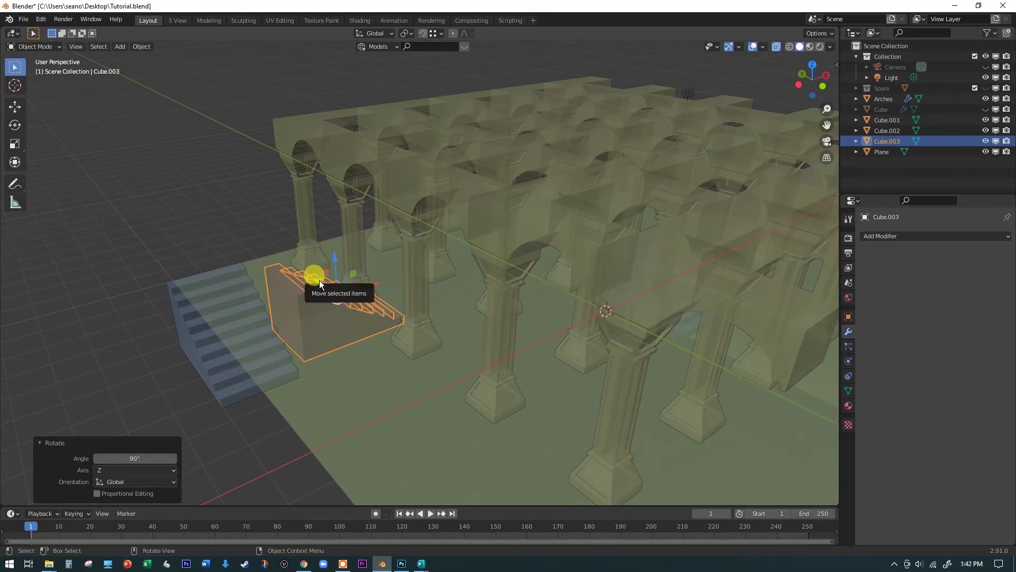
Move the rotated staircase about -3.68 m and a further -0.05 m along Y to line it up between two columns.
key("g")
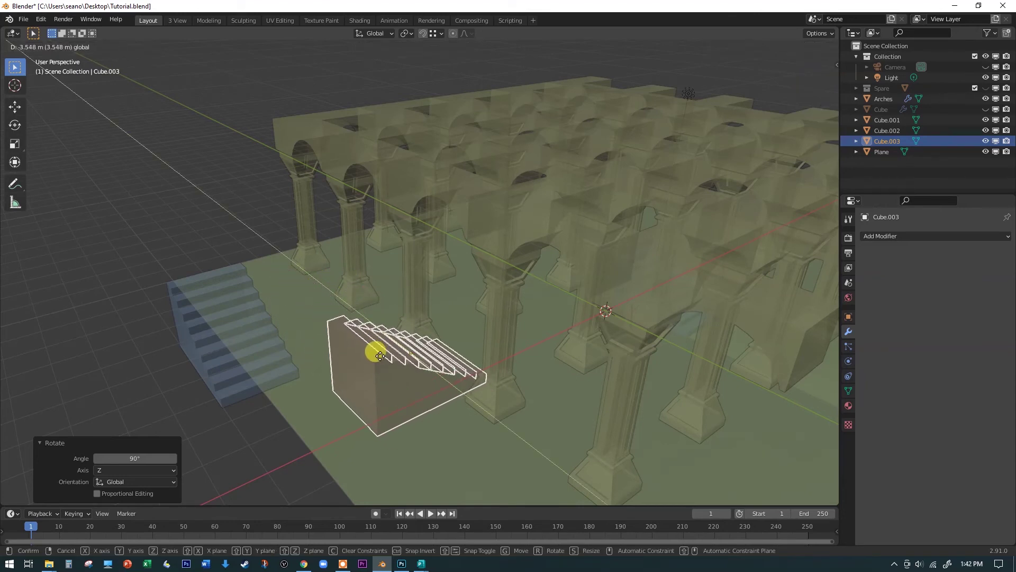
left_click(381, 357)
middle_click_drag(474, 394, 552, 369)
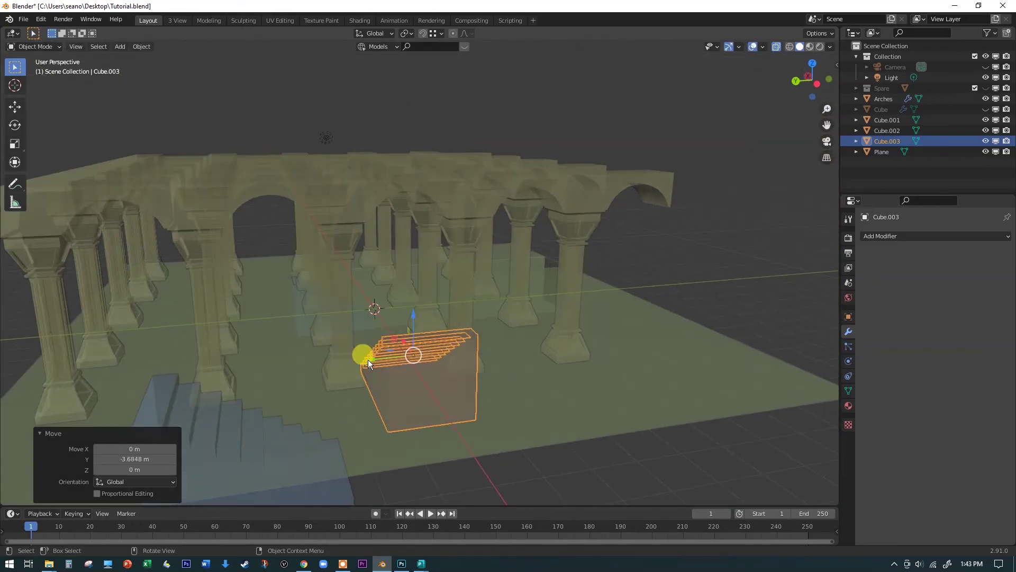
middle_click_drag(372, 362, 423, 428)
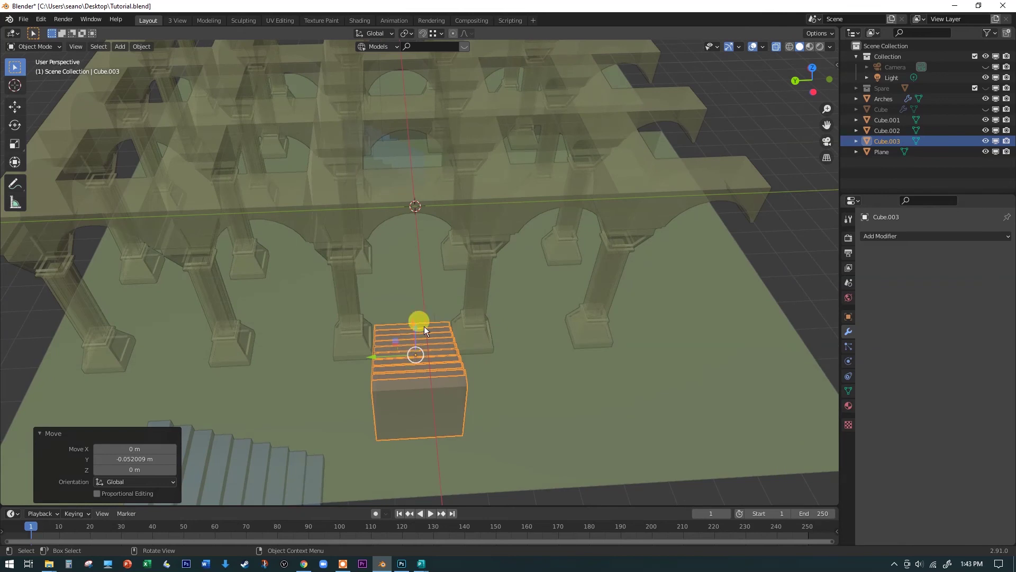
Undo a trial lift of the red-brown staircase of about 0.53 m, and move it about 1.82 m along X toward the columns.
left_click_drag(414, 322, 413, 312)
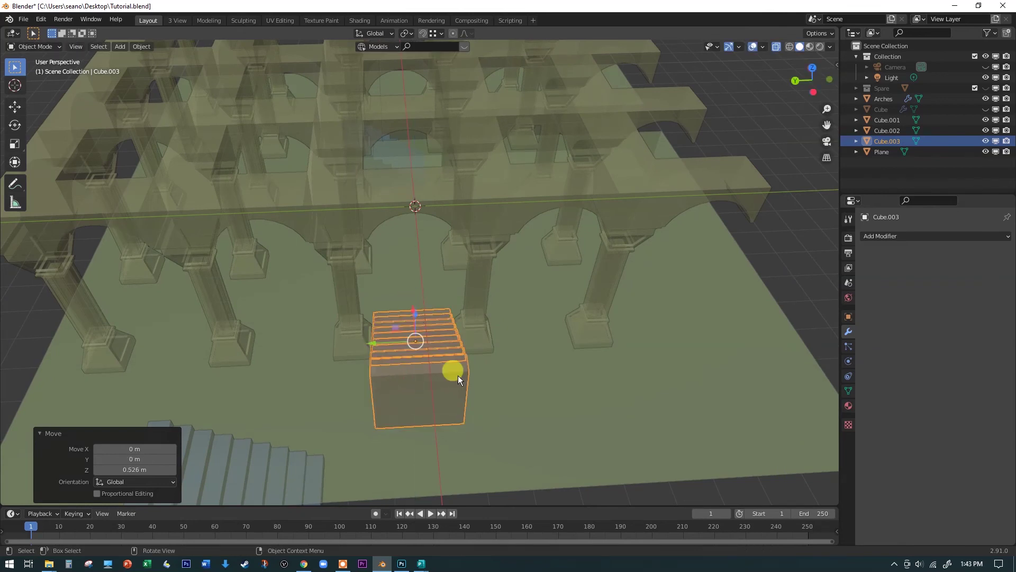
key("ctrl+z")
middle_click_drag(450, 373, 376, 335)
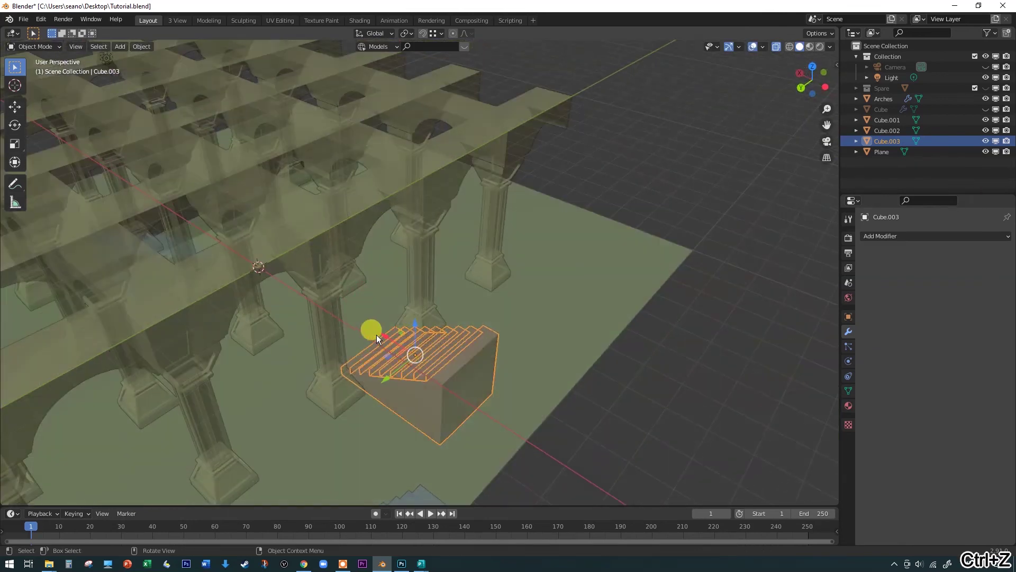
left_click_drag(384, 335, 329, 293)
Turn off X-ray display and hide the Arches object to expose the staircases on the platform.
middle_click_drag(511, 324, 364, 291)
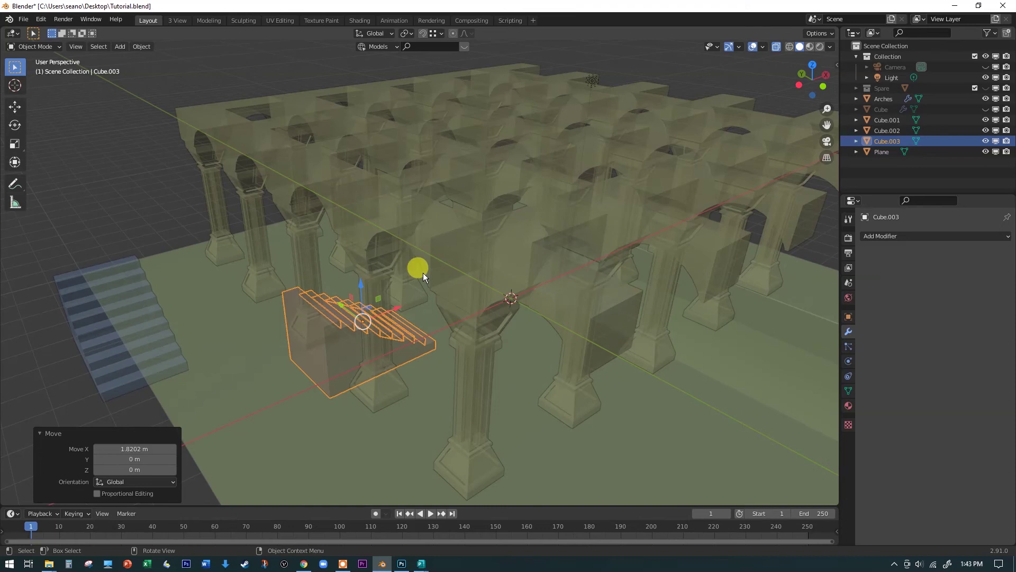
left_click(776, 47)
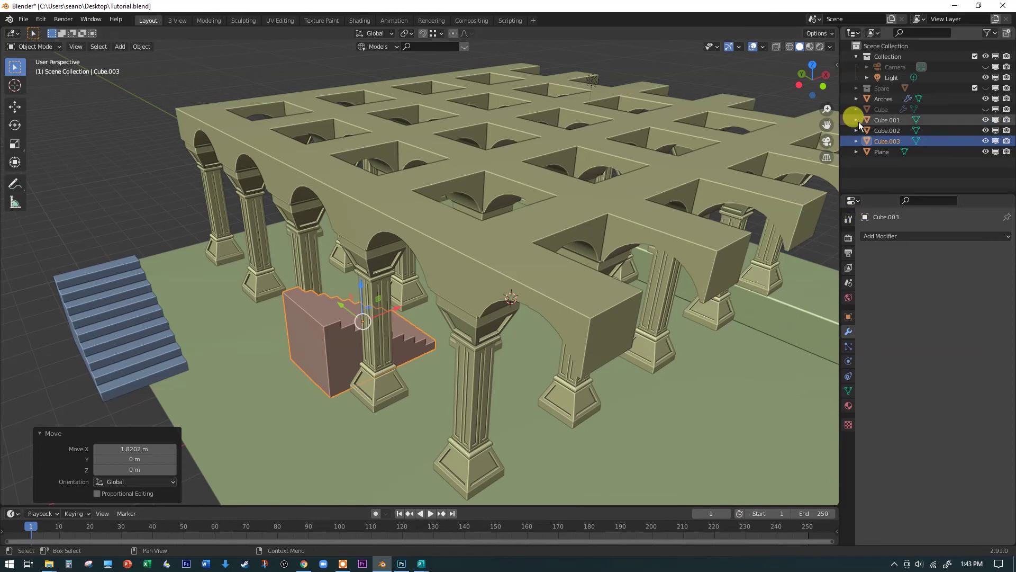
left_click(986, 98)
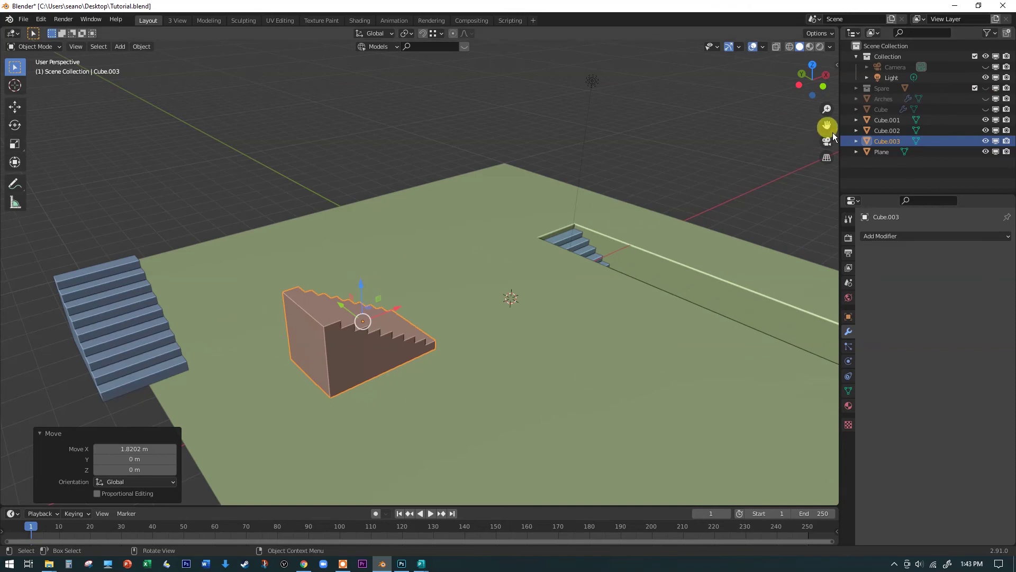
Move the blue spare staircase about 2.7 m along X and raise it about 2.08 m along Z, above the red-brown staircase.
left_click(171, 363)
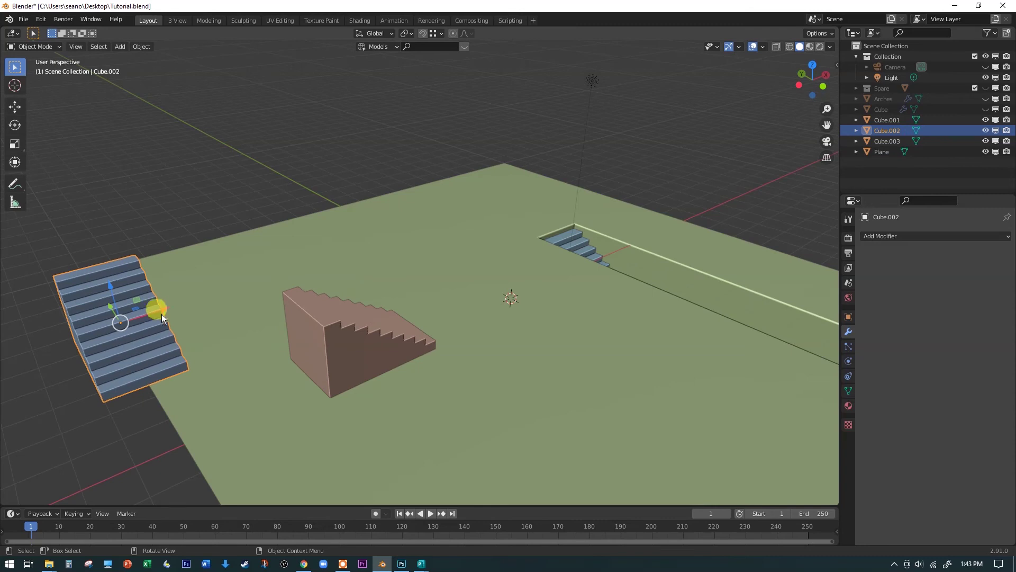
key("g")
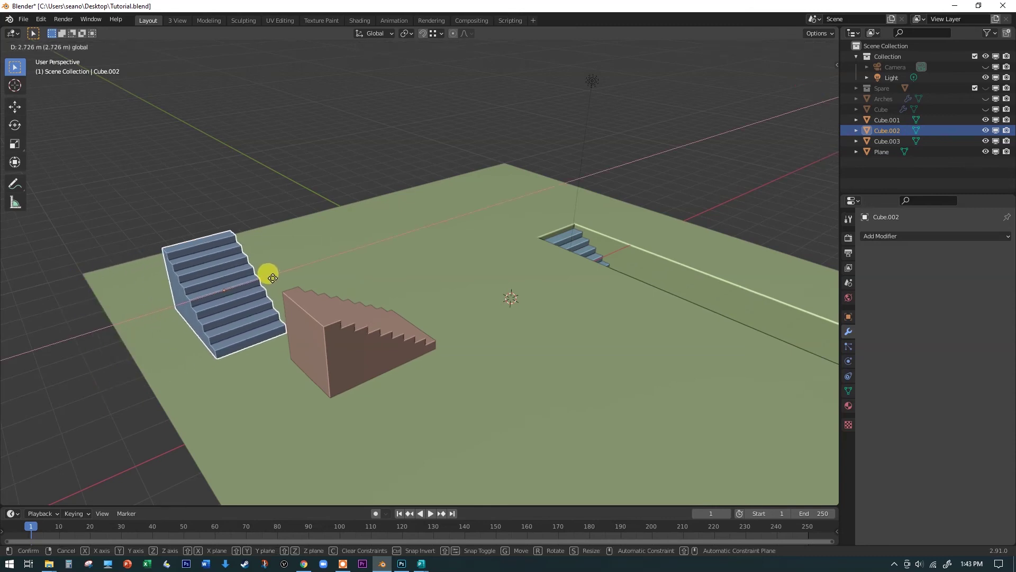
left_click(272, 278)
middle_click_drag(328, 310, 217, 322)
left_click_drag(266, 272, 142, 201)
middle_click_drag(138, 341, 398, 312)
scroll(268, 284, "up", 5)
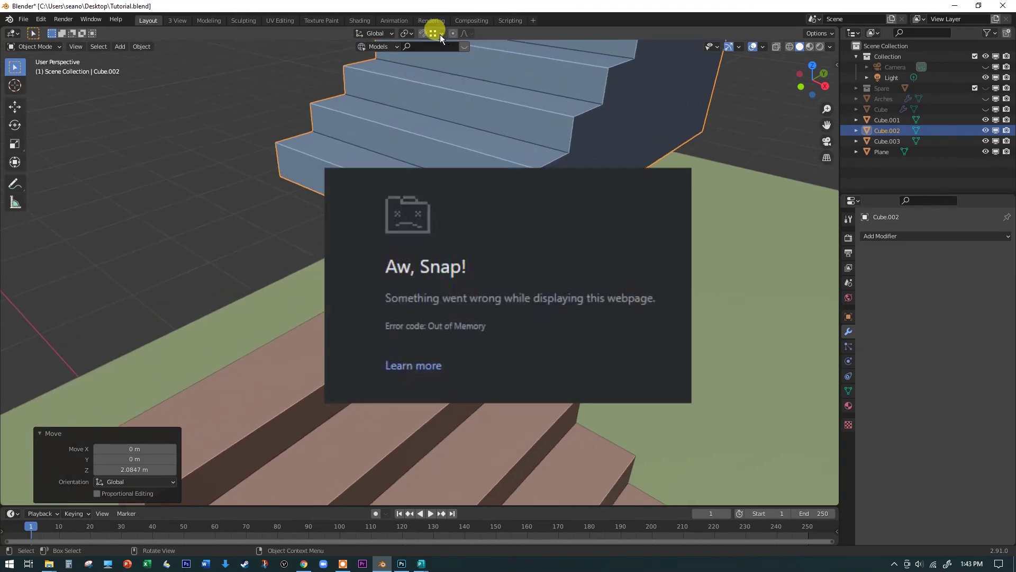
Snap the blue staircase's bottom corner to the red-brown staircase's top back corner, moving it about -0.44 m in X, -0.02 m in Y and -0.1 m in Z.
left_click(440, 33)
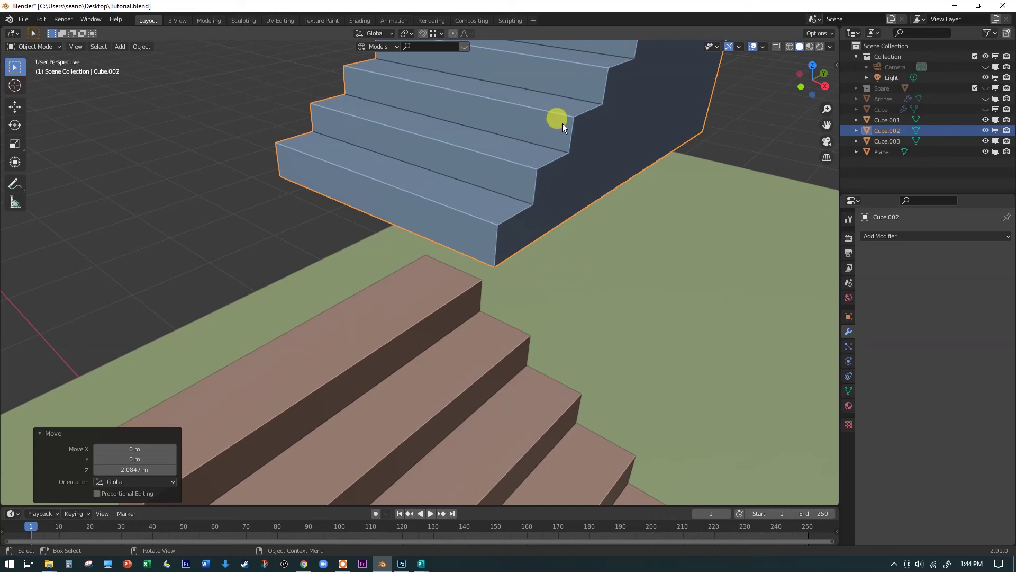
key("g")
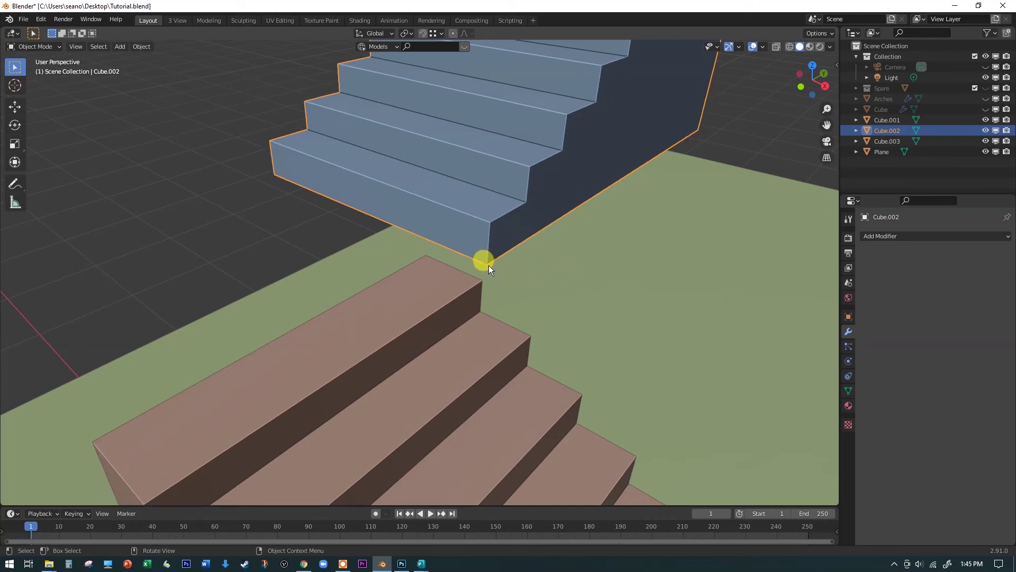
key("g")
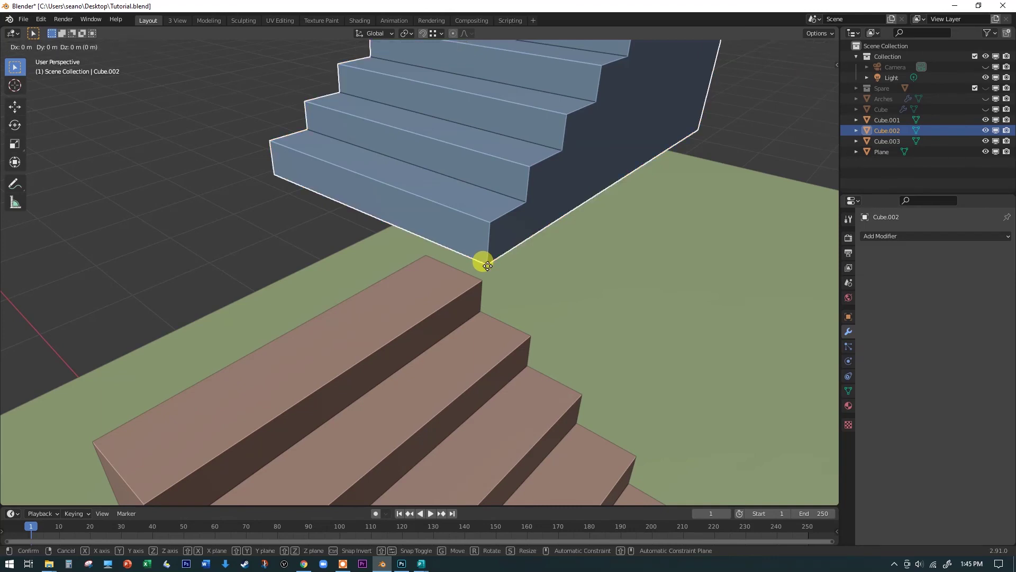
key("ctrl")
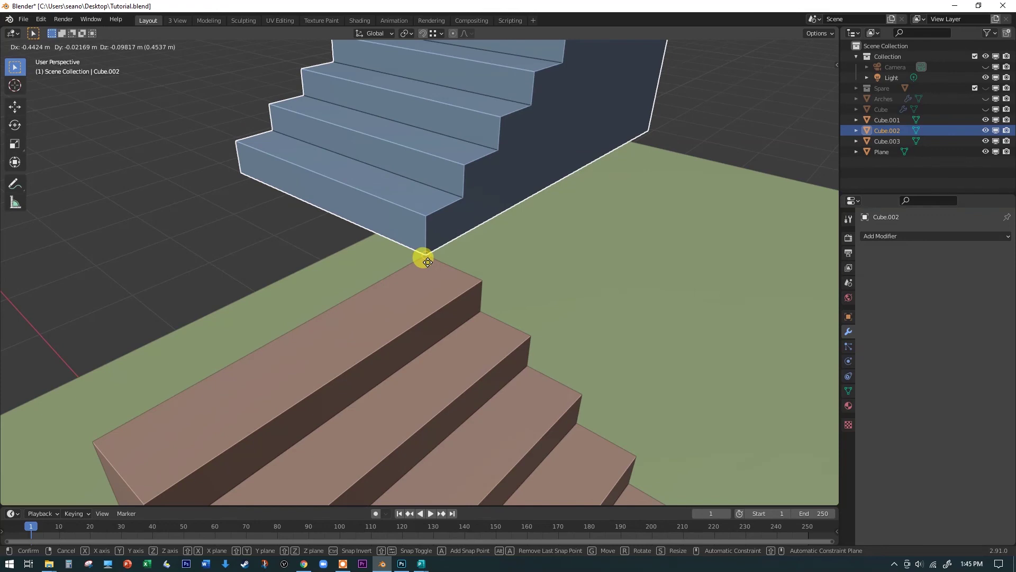
left_click(428, 262)
middle_click_drag(428, 262, 555, 428)
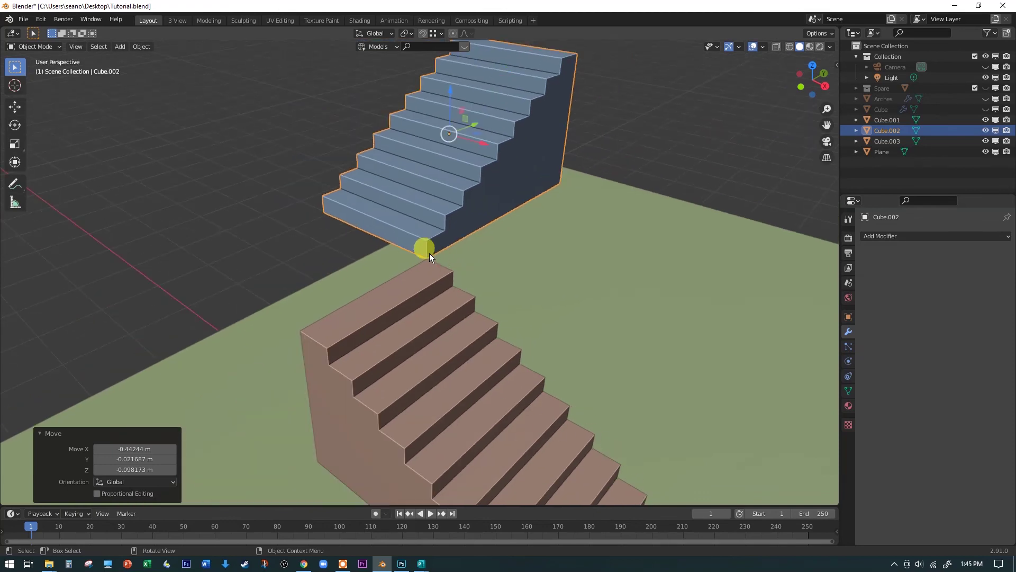
Extrude the red-brown staircase's back face 2 m to form a landing that reaches the blue staircase's far bottom corner.
middle_click_drag(342, 312, 476, 291)
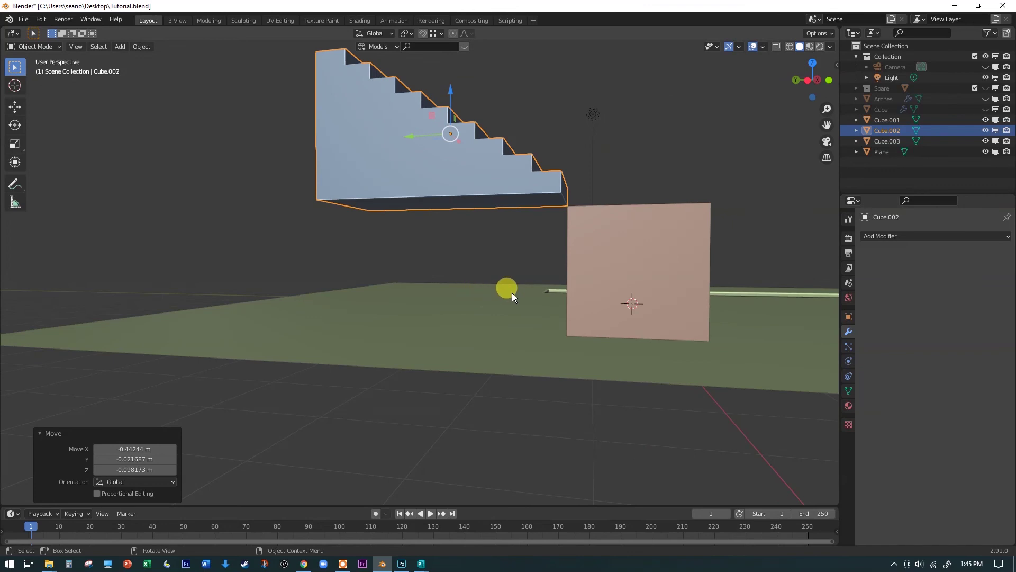
left_click(614, 255)
middle_click_drag(621, 256, 578, 298)
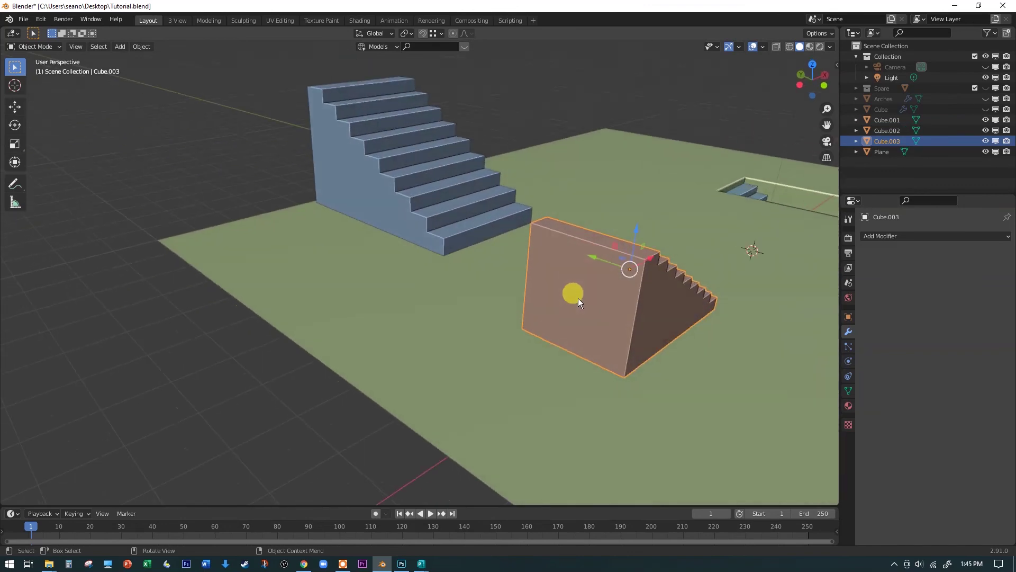
key("Tab")
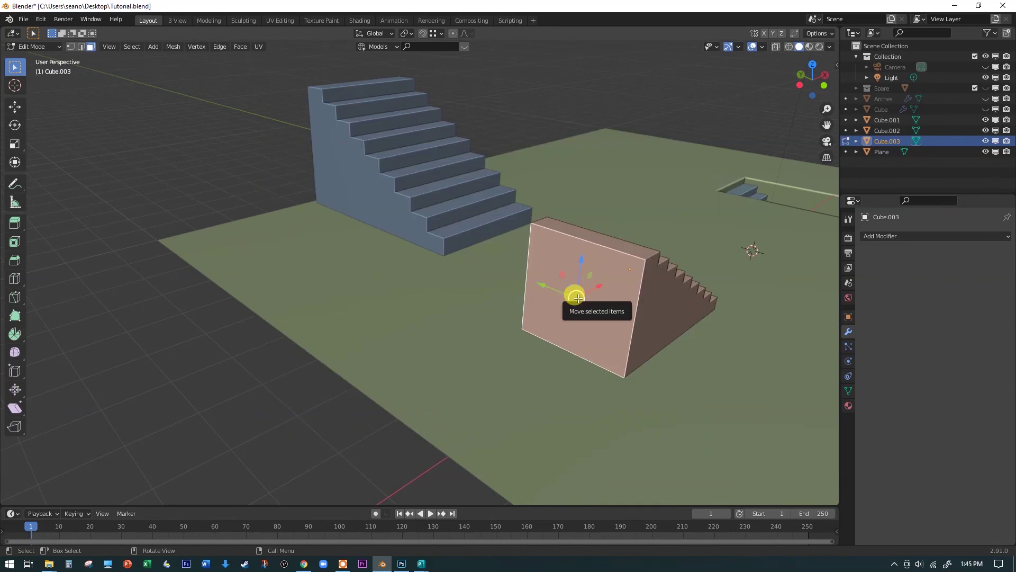
key("e")
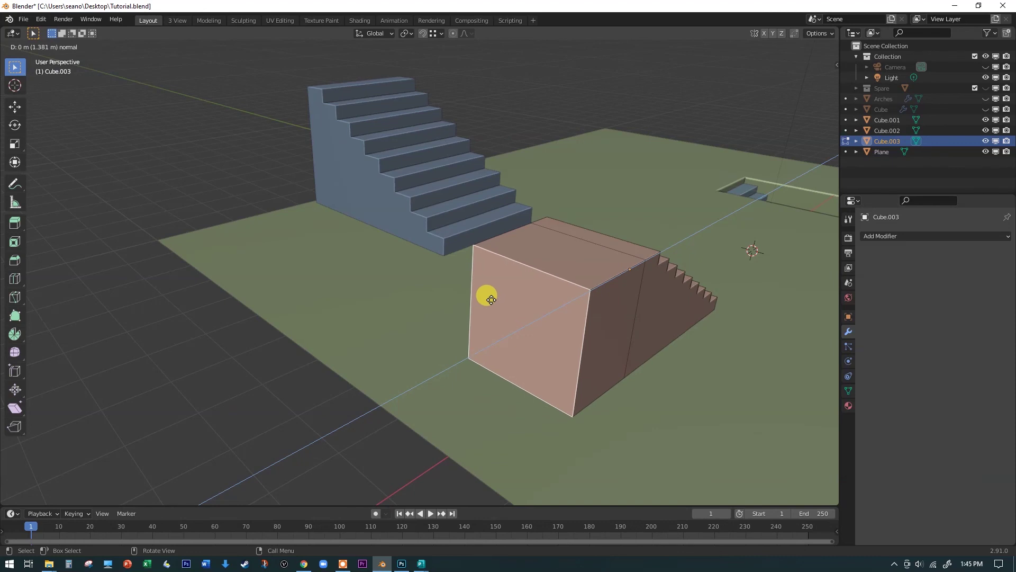
key("ctrl")
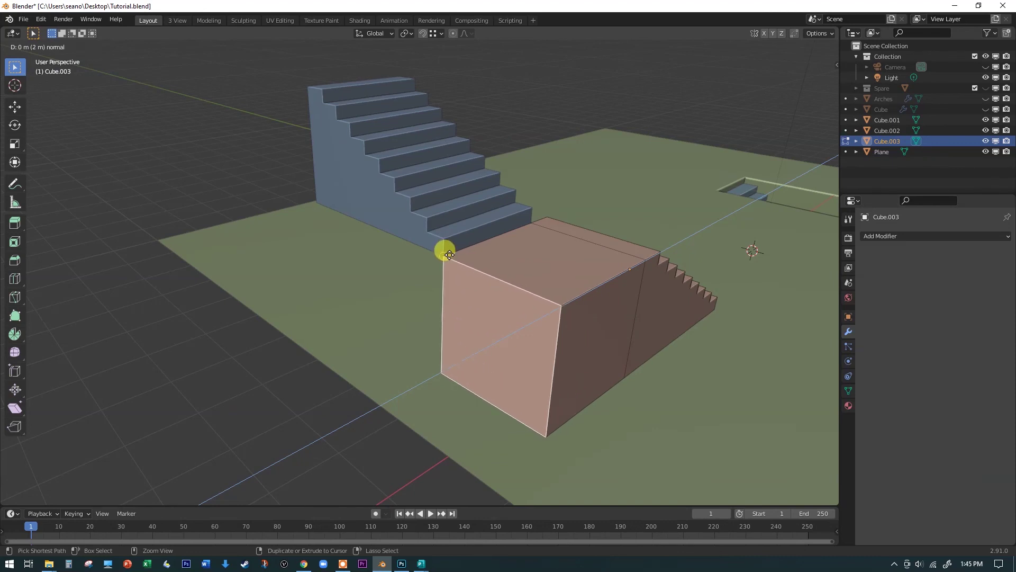
left_click(450, 255)
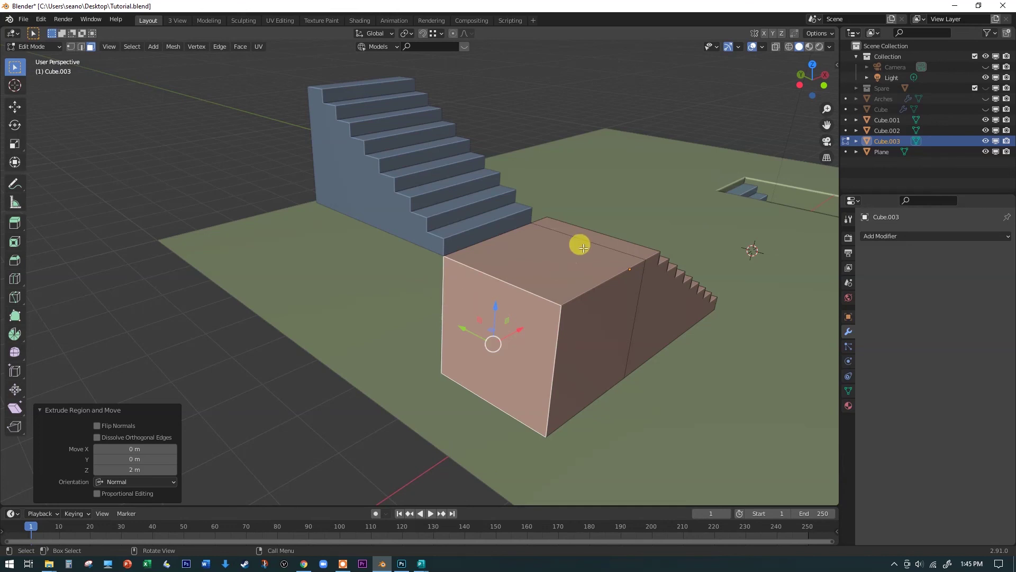
Try to extrude the red-brown landing's side face about 3.25 m beneath the blue staircase, and undo it.
middle_click_drag(494, 267, 438, 309)
left_click(420, 318)
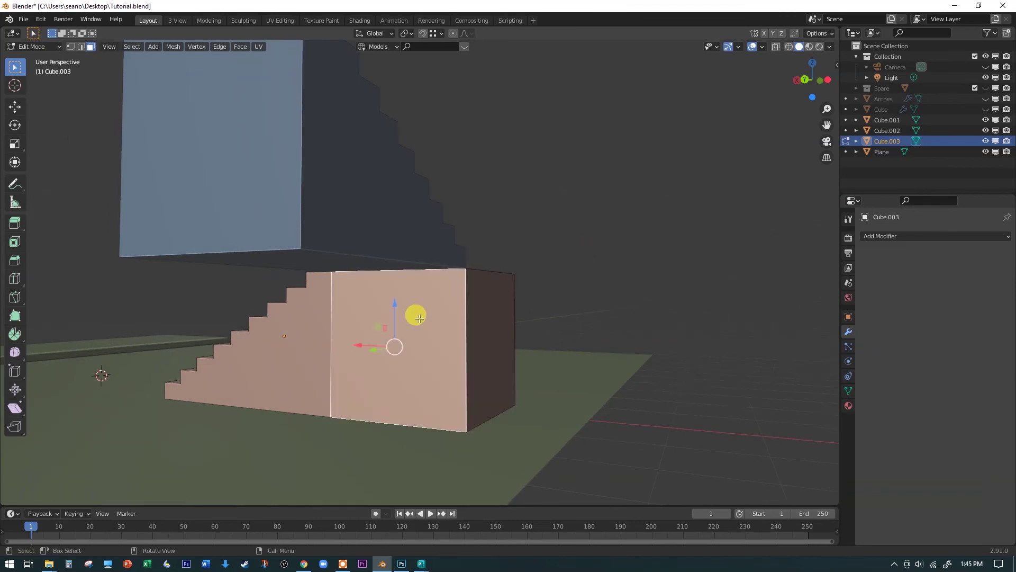
key("e")
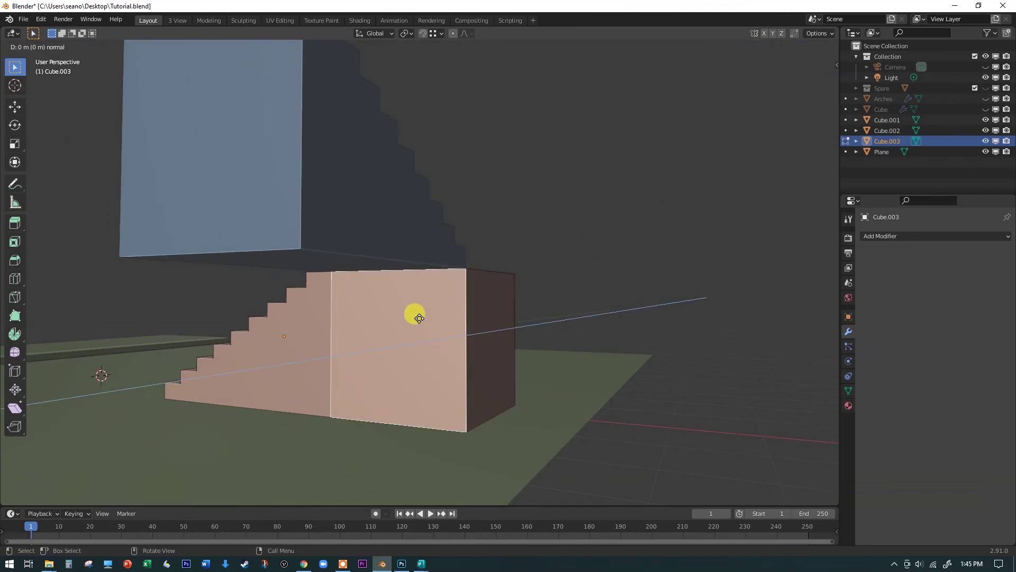
left_click(294, 245)
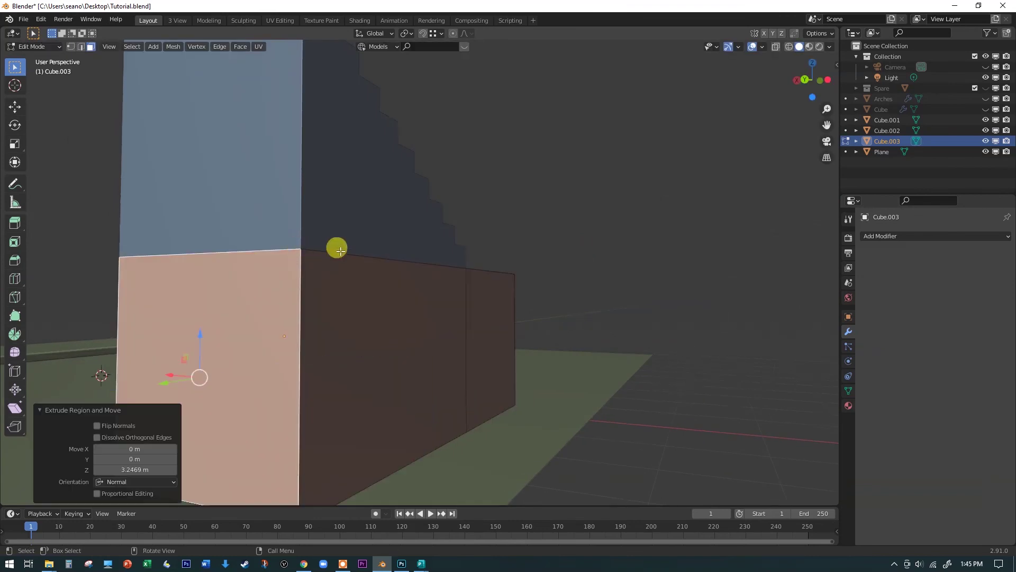
middle_click_drag(462, 265, 434, 287)
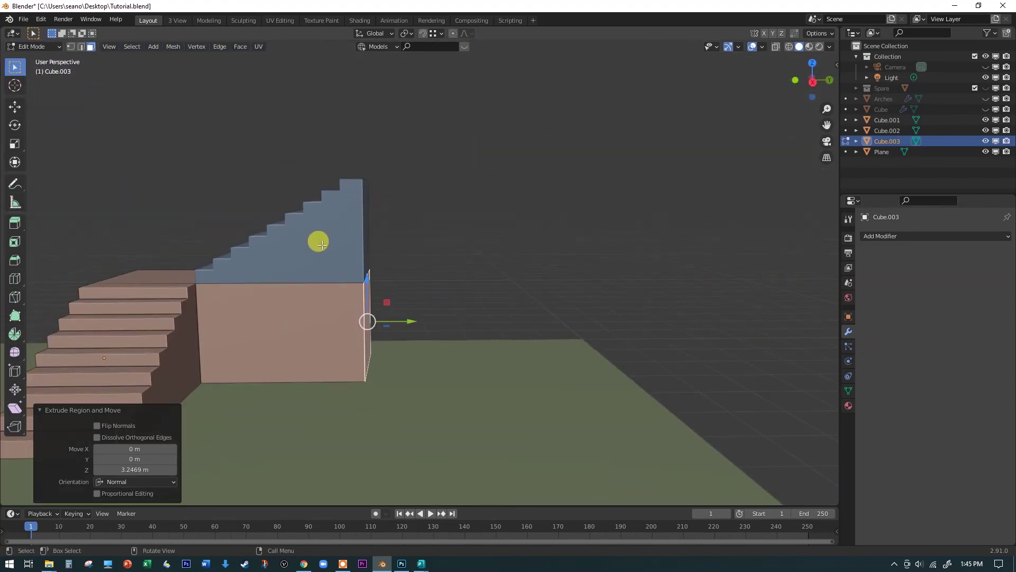
mouse_move(342, 356)
middle_mouse_down()
mouse_move(326, 363)
mouse_move(339, 367)
middle_mouse_up()
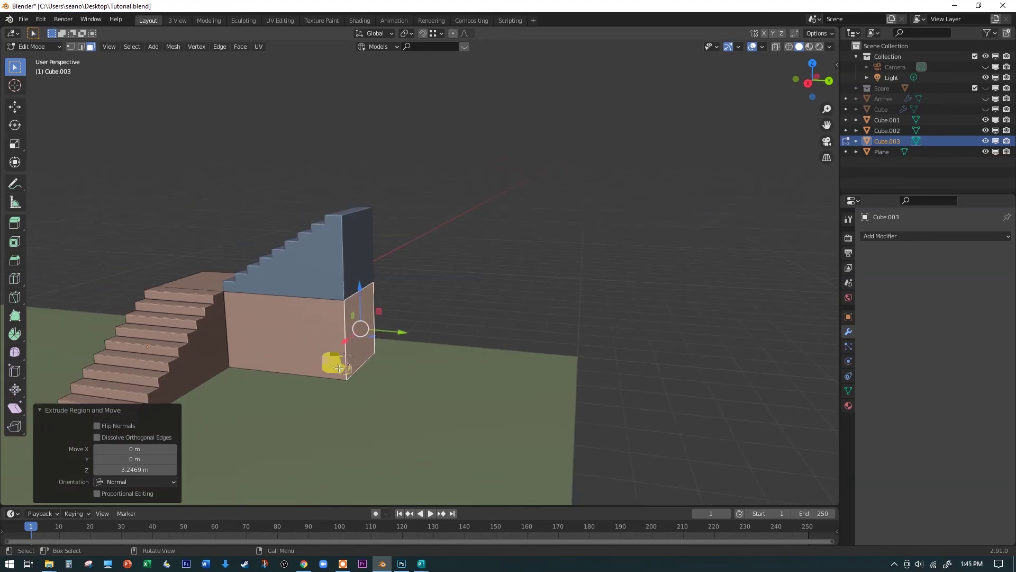
key("ctrl+z")
Extrude the blue staircase's underside down to the base of the red-brown landing, making a solid block beneath the steps.
middle_click_drag(456, 344, 295, 347)
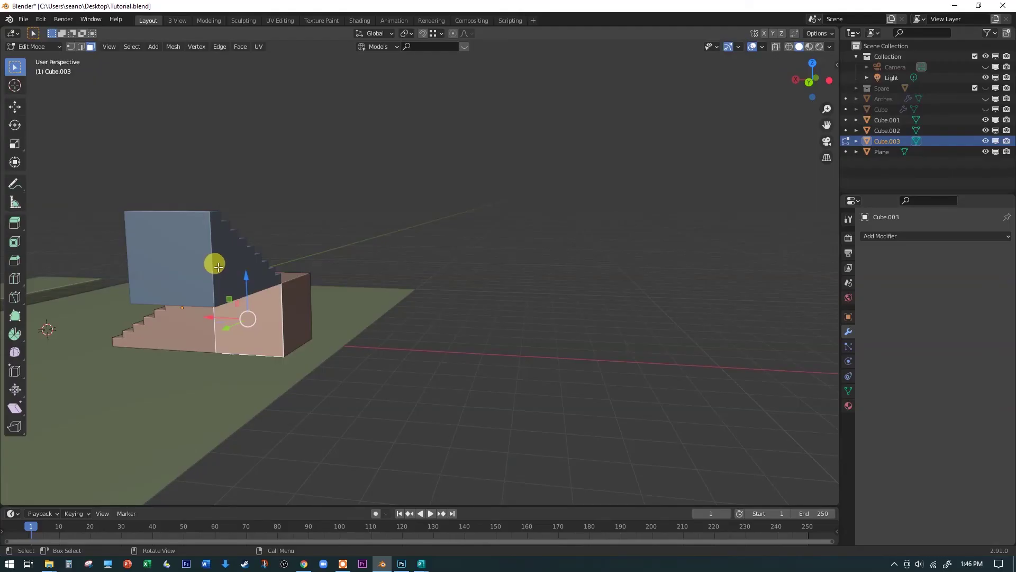
key("Tab")
left_click(212, 256)
middle_click_drag(206, 246, 246, 291)
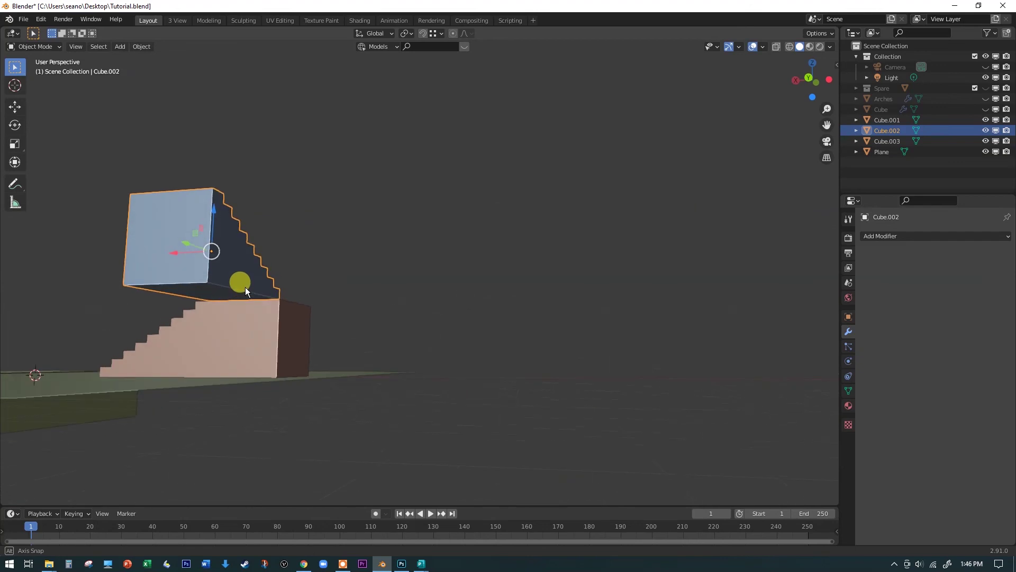
scroll(208, 293, "up", 5)
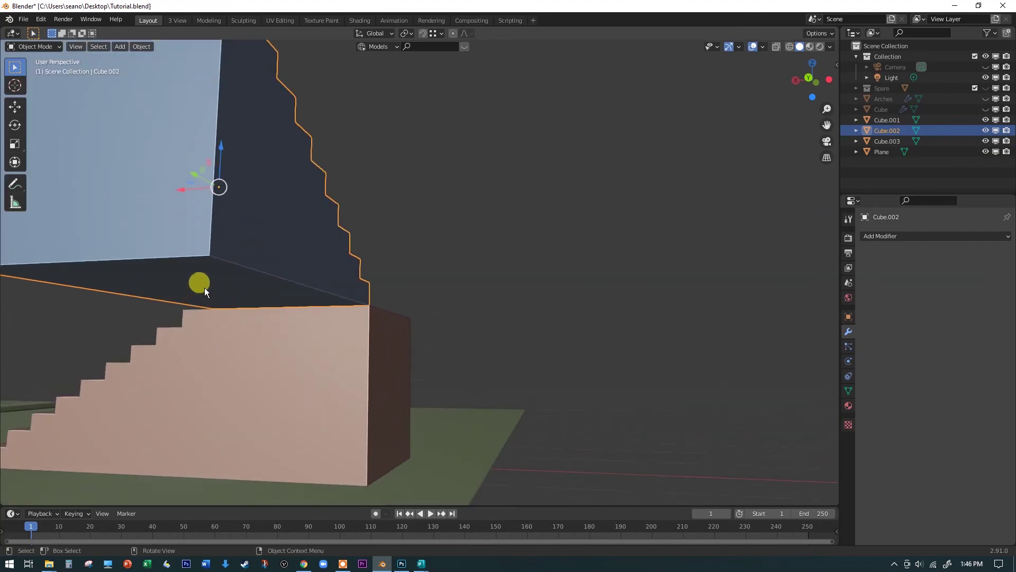
key("Tab")
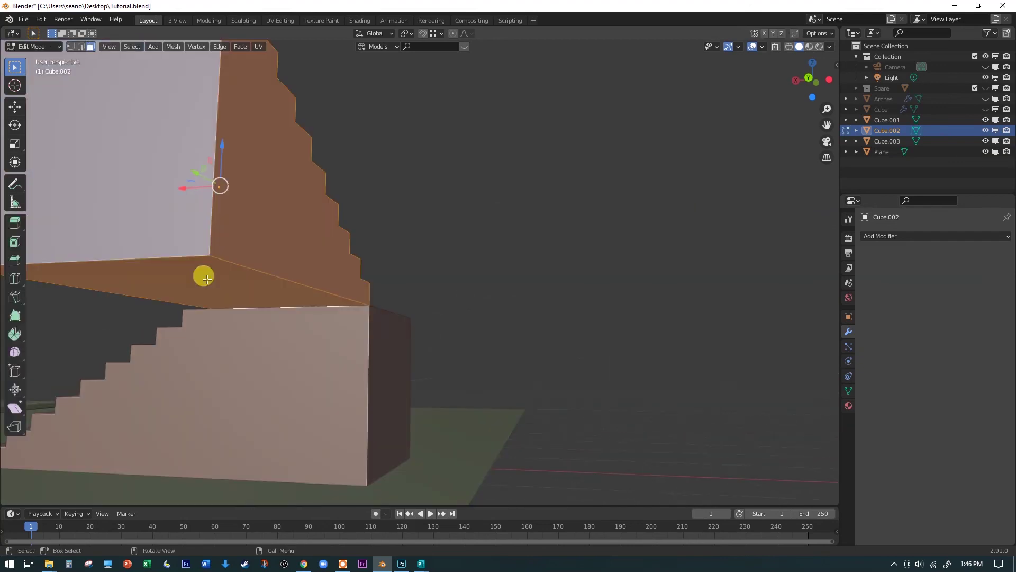
left_click(210, 269)
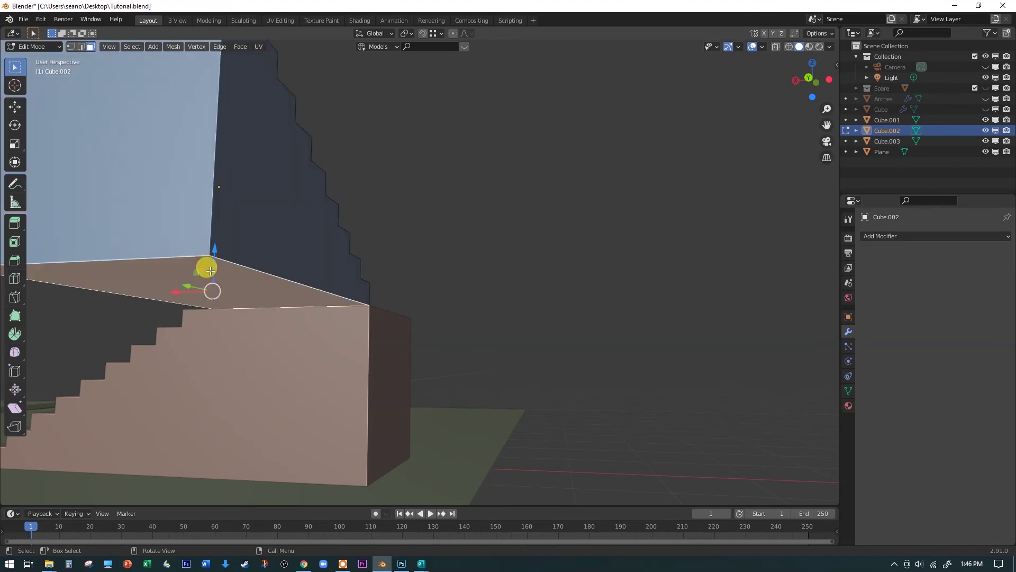
left_click_drag(219, 259, 369, 478)
Extrude the blue staircase's upper and lower back faces together about 2.71 m to form a top landing, and clear the selection.
scroll(327, 374, "down", 5)
middle_click_drag(327, 374, 361, 313)
left_click(339, 294)
left_click(333, 372, "shift")
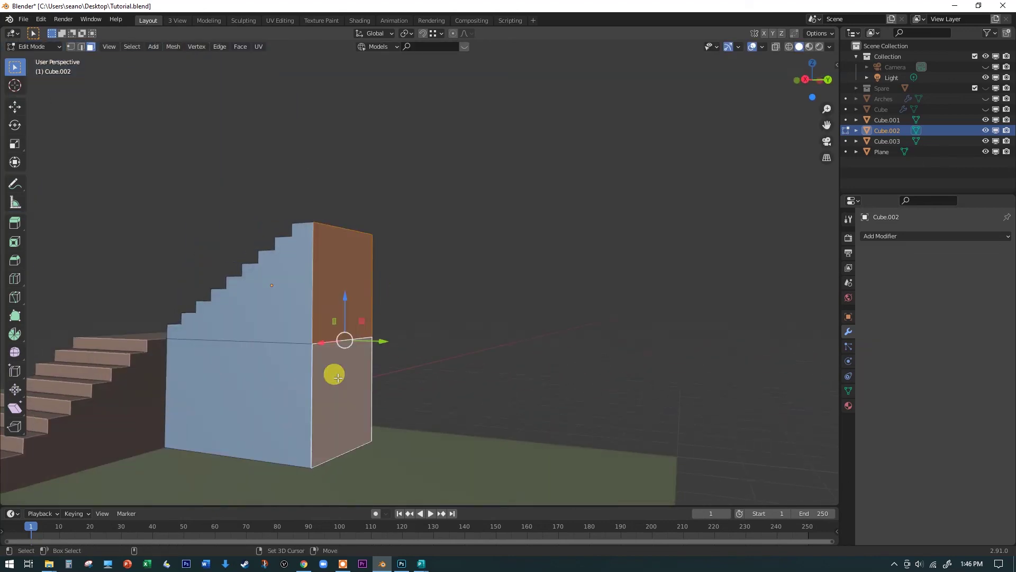
left_click_drag(382, 343, 528, 390)
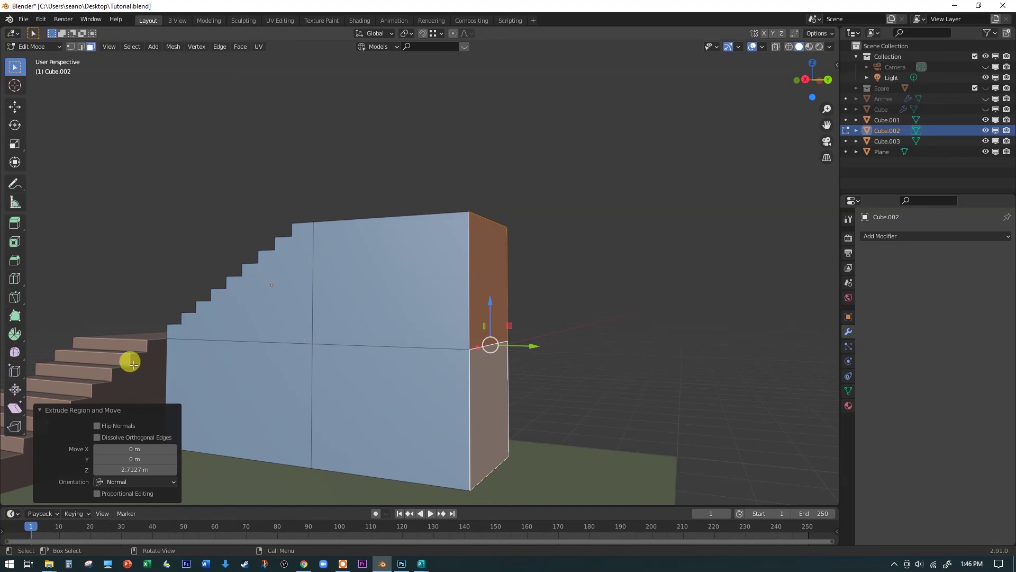
middle_click_drag(295, 376, 395, 350)
middle_click_drag(402, 397, 414, 283, "shift")
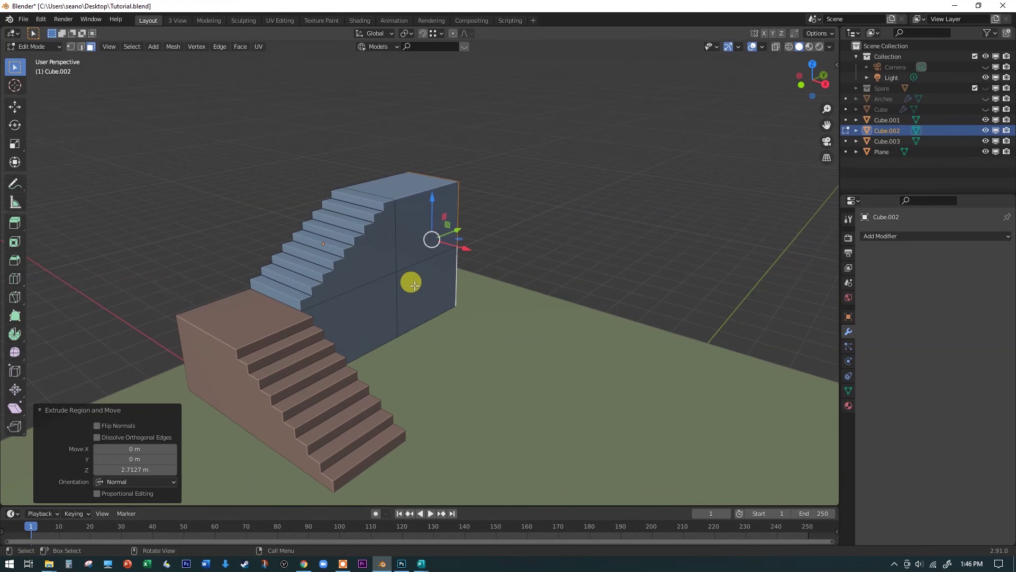
left_click(221, 199)
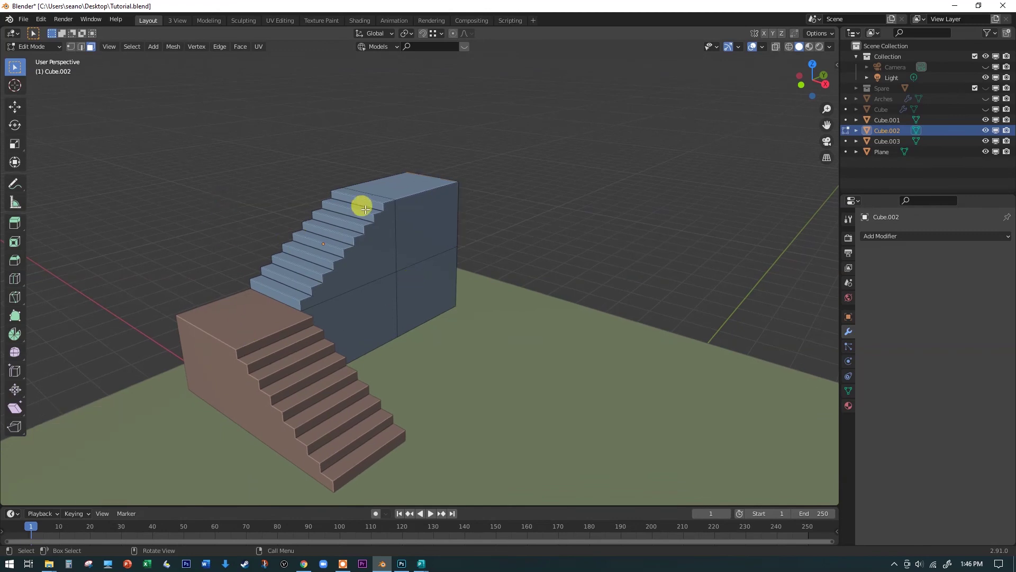
Show the Arches object again and view the connected stairway among the columns.
scroll(295, 403, "down", 2)
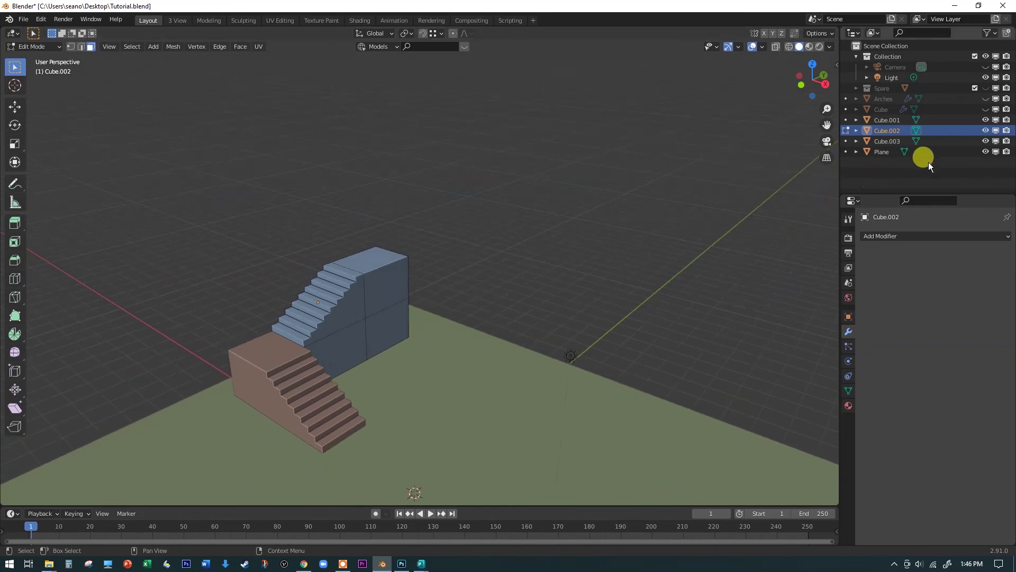
left_click(985, 99)
middle_click_drag(477, 360, 272, 298)
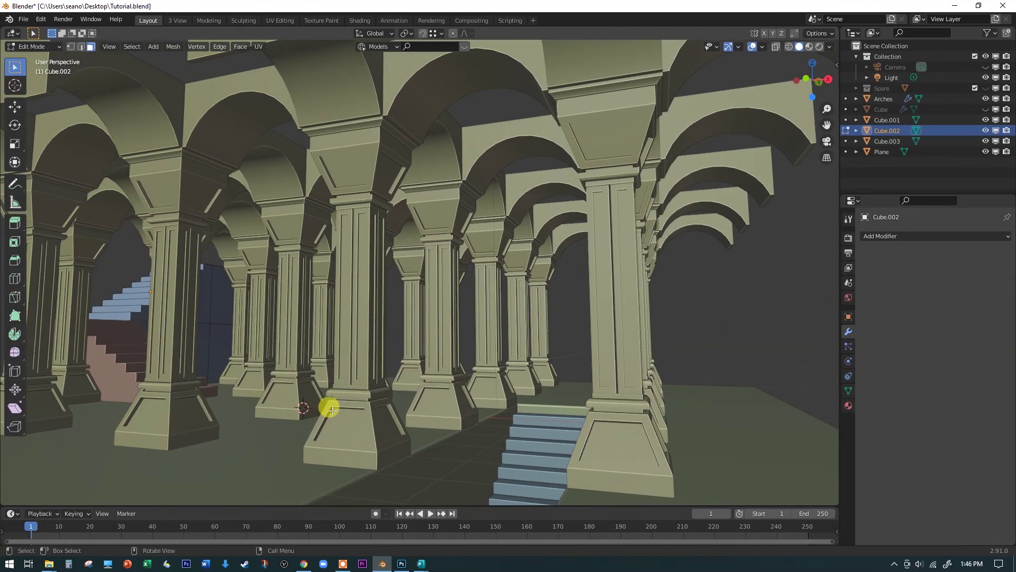